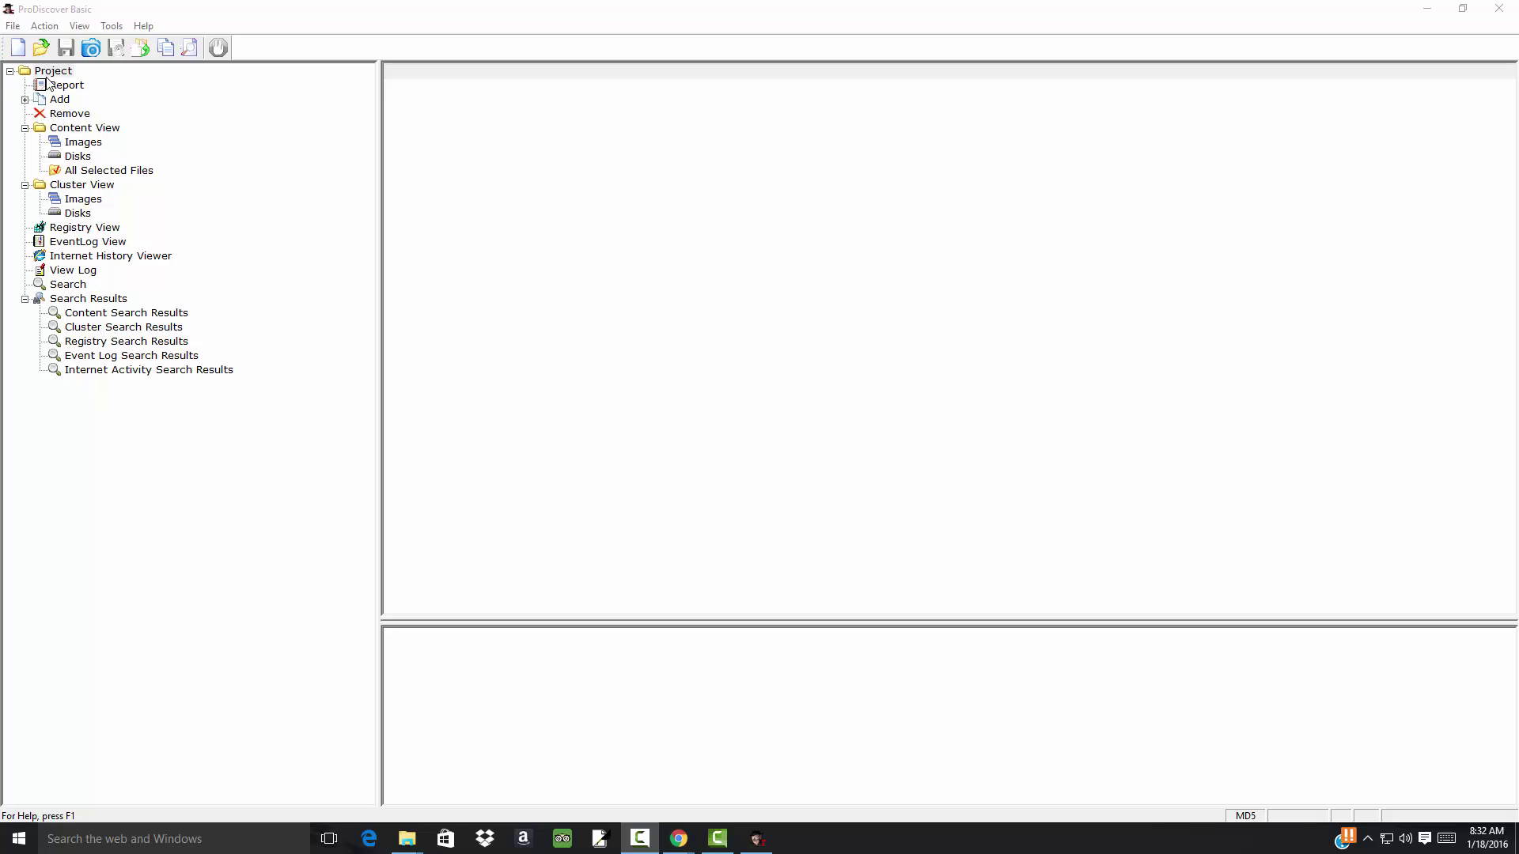
# Create a new project named analysis_2 with project number 2 and a dd extraction description.
pyautogui.click(15, 26)
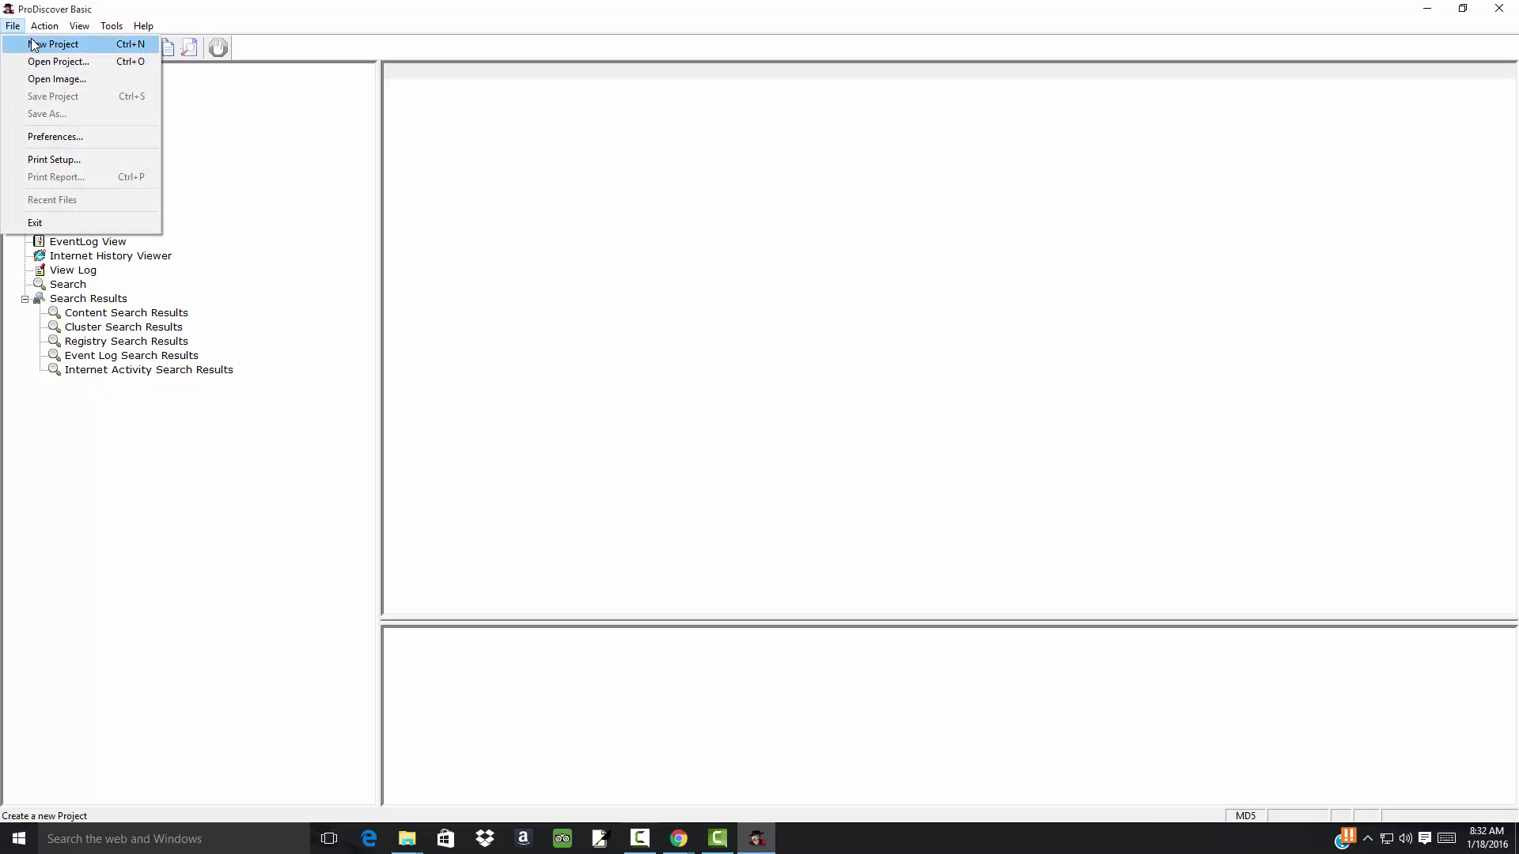
pyautogui.click(35, 45)
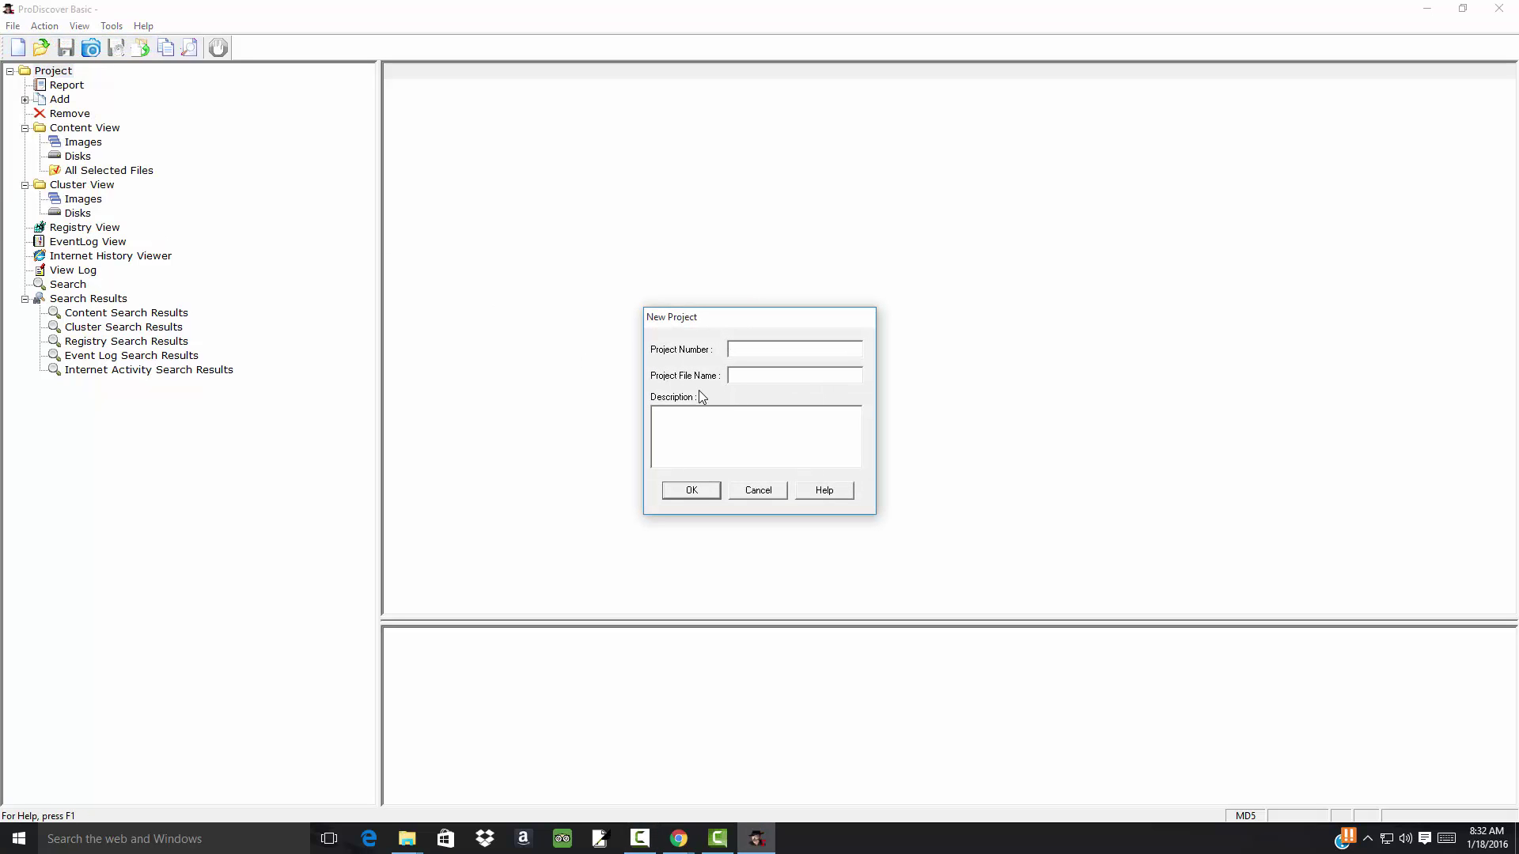
pyautogui.write('2')
pyautogui.click(741, 423)
pyautogui.click(690, 491)
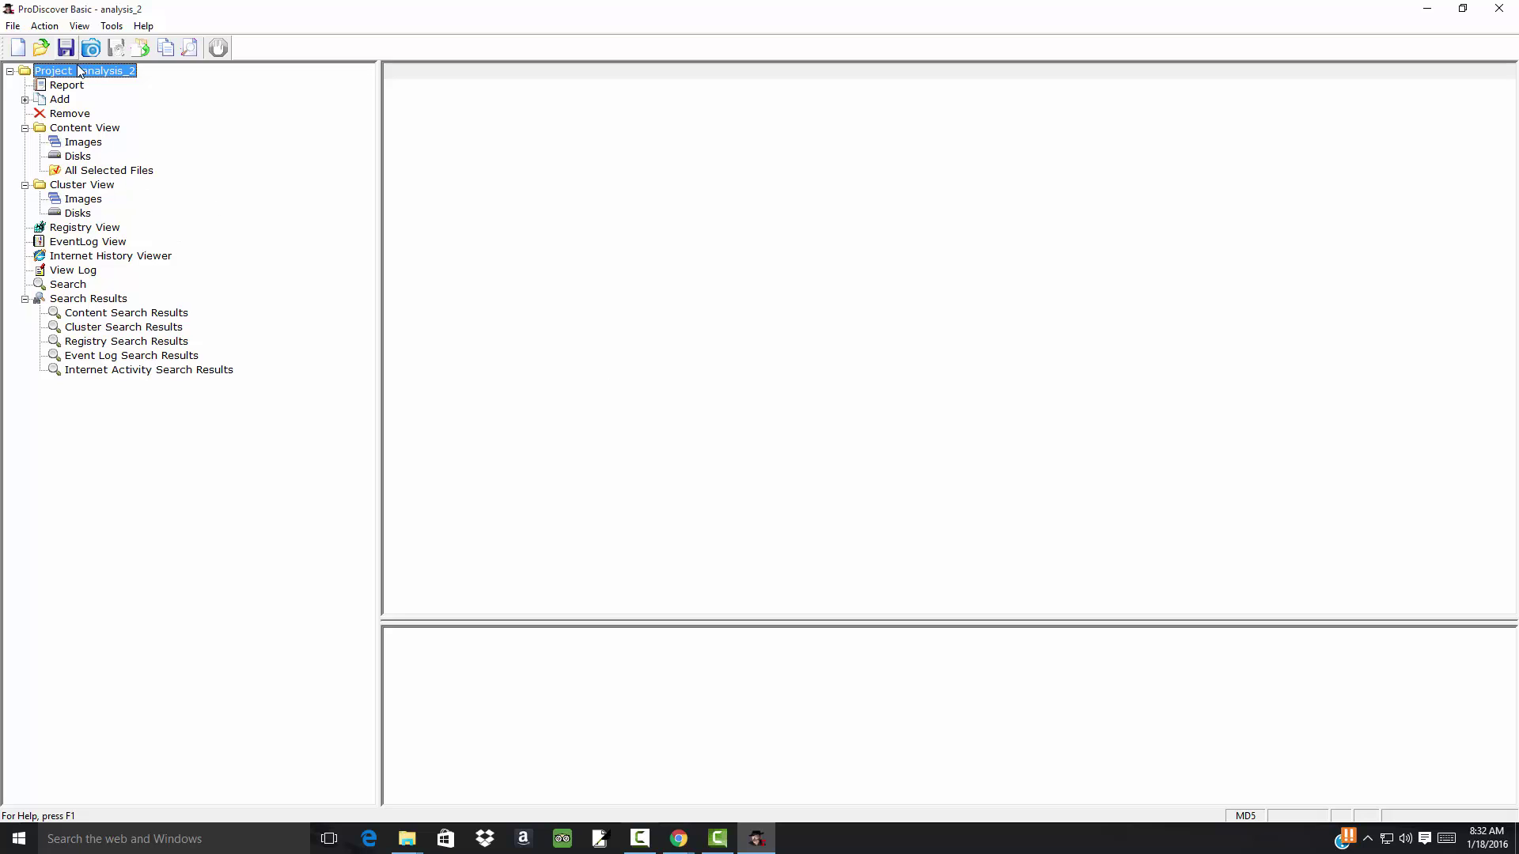
# Add the disk image C:\Temp\p15\p15.dd to the project as an image file.
pyautogui.click(25, 99)
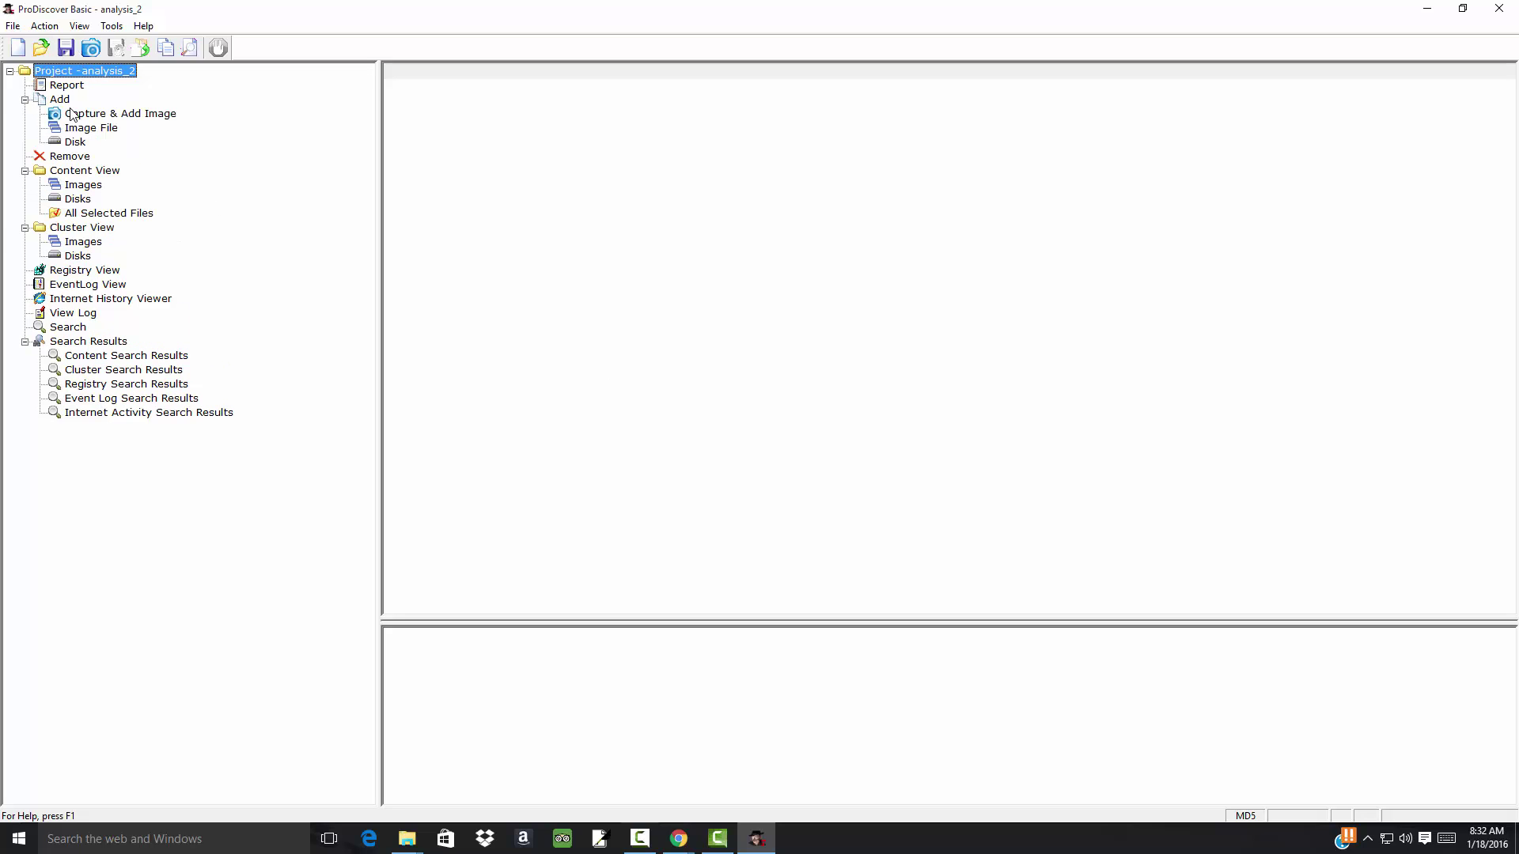
pyautogui.click(89, 130)
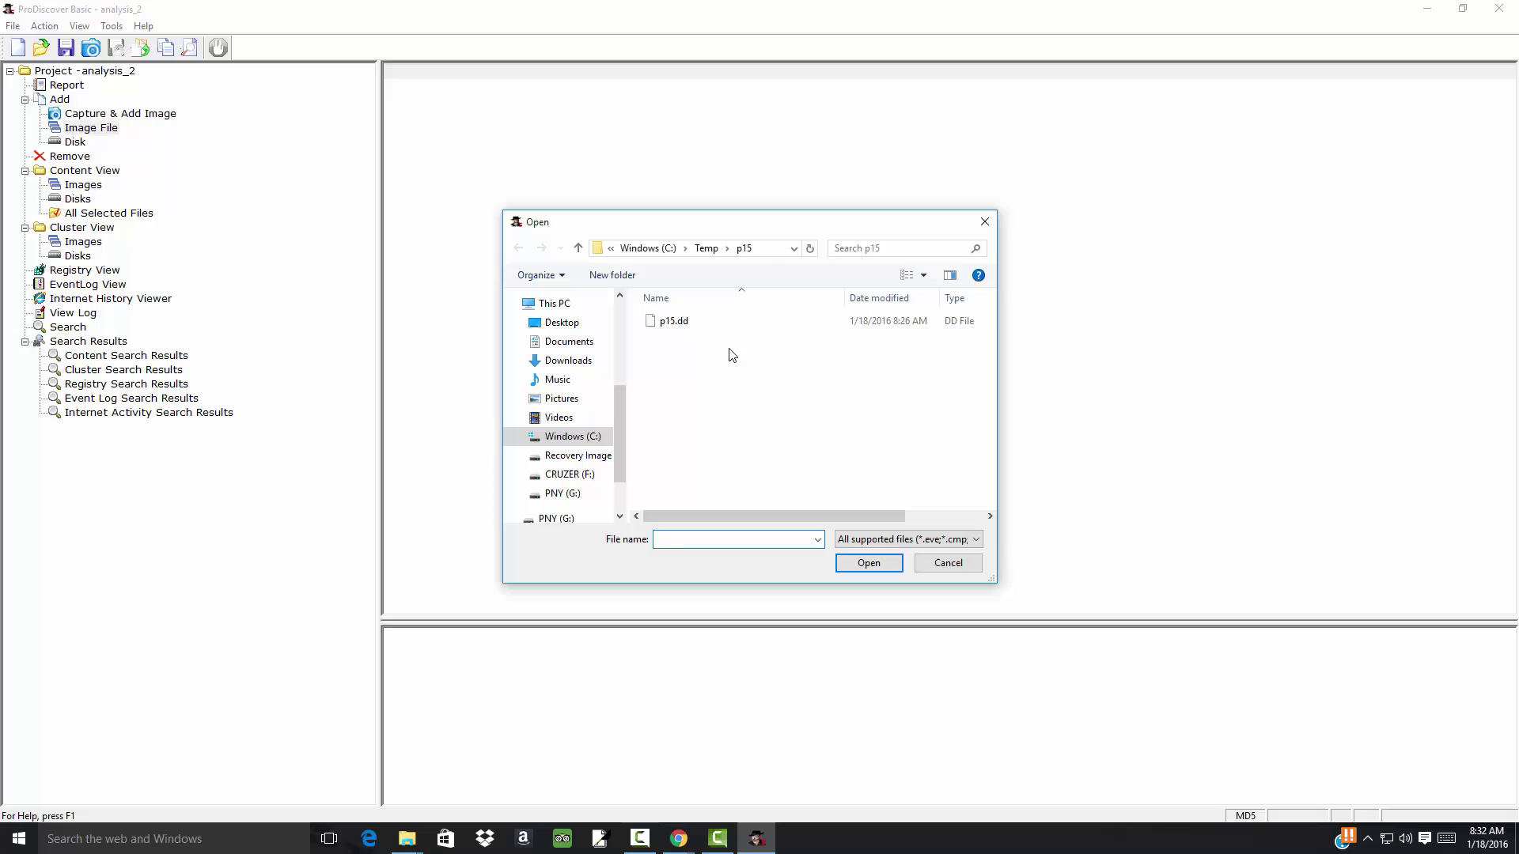
pyautogui.click(680, 326)
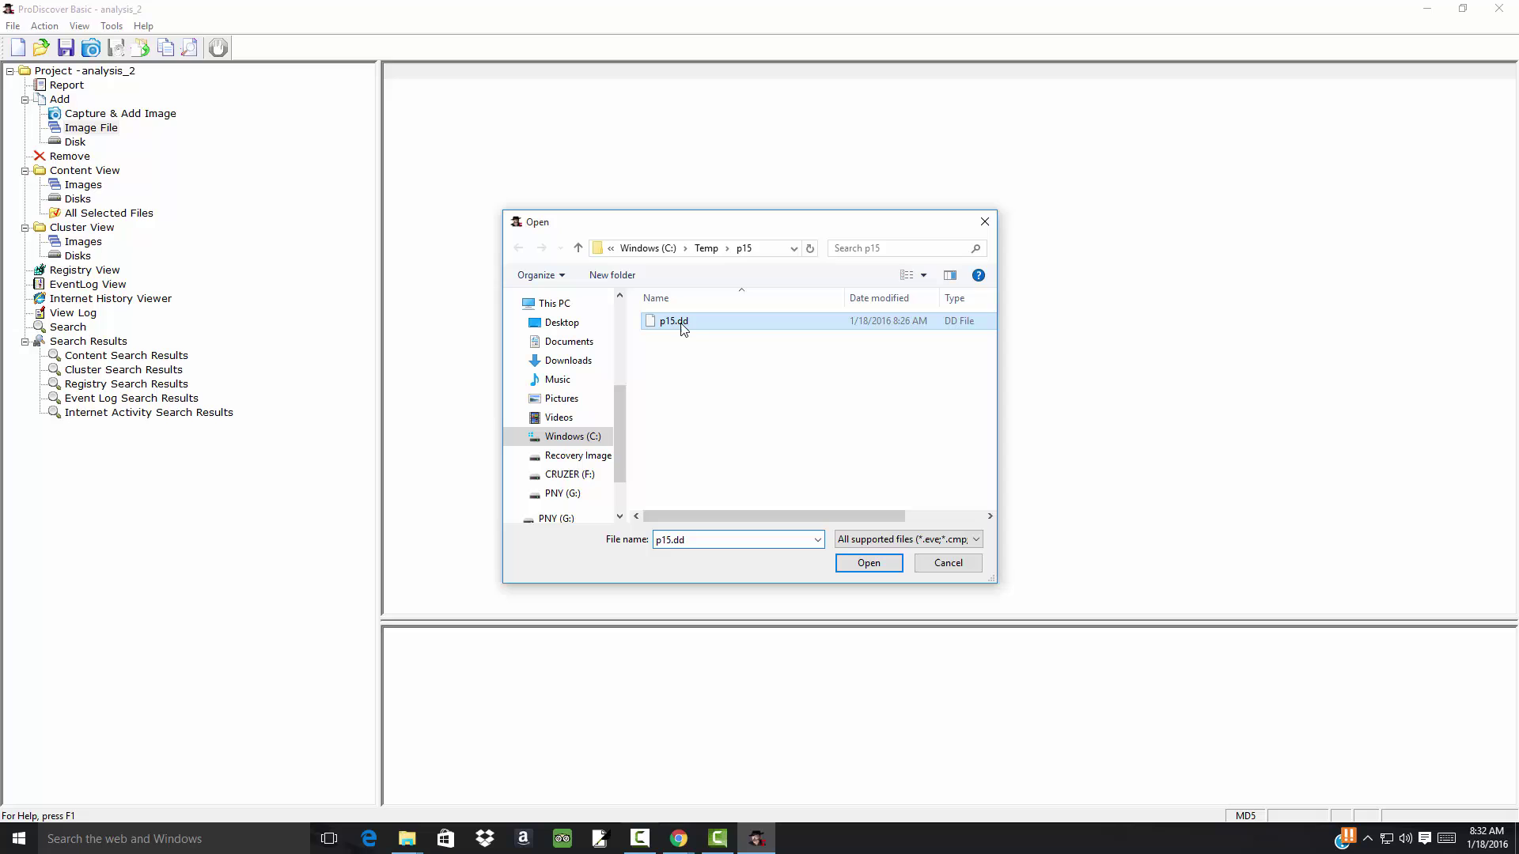
pyautogui.click(873, 564)
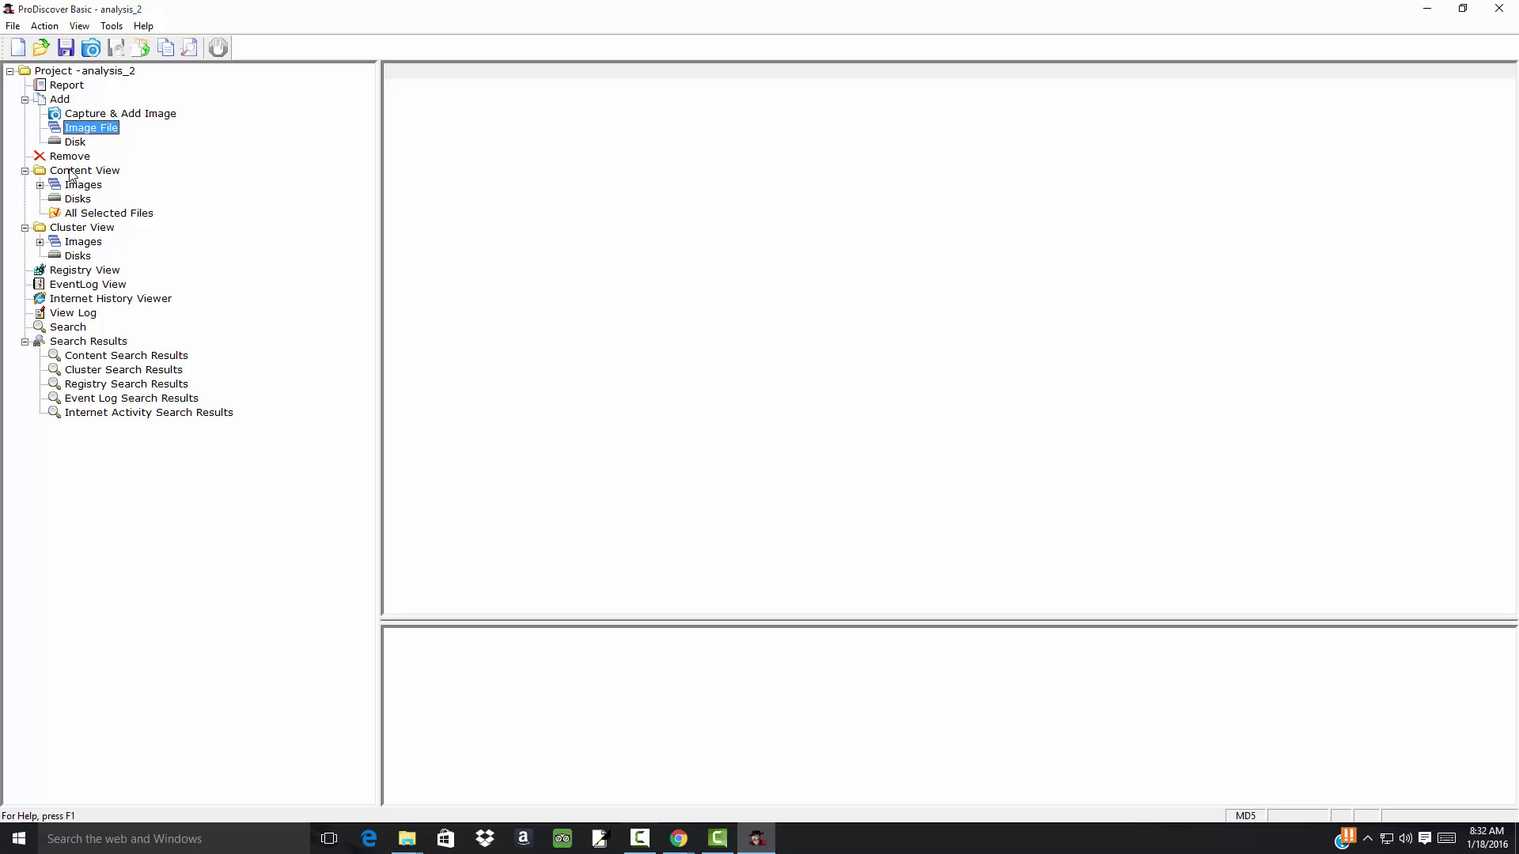
# Expand Images > p15.dd in Content View and list the C: volume's 21 objects.
pyautogui.click(39, 184)
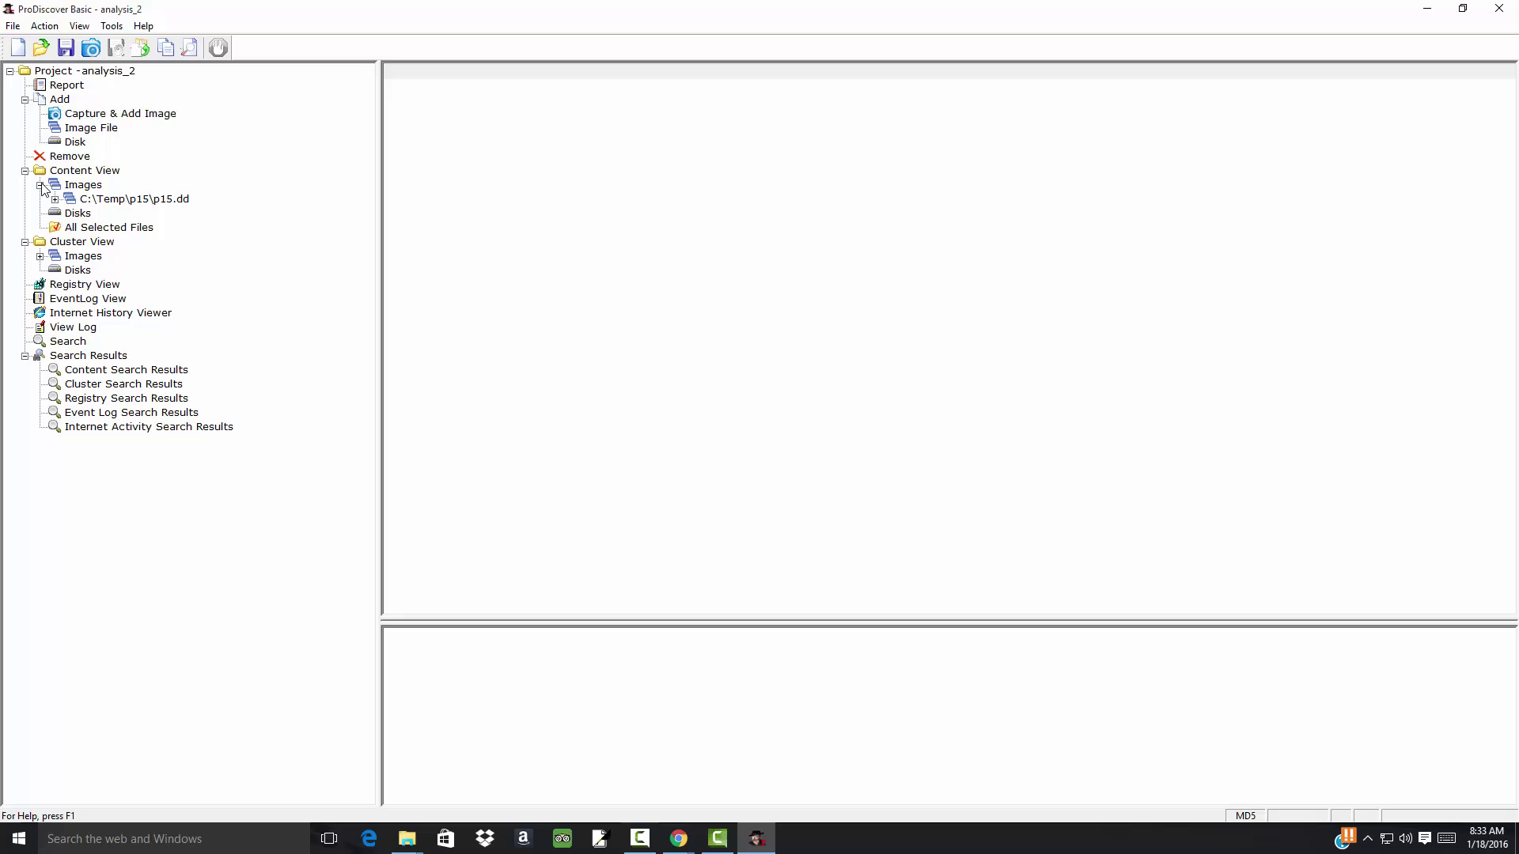
pyautogui.click(87, 201)
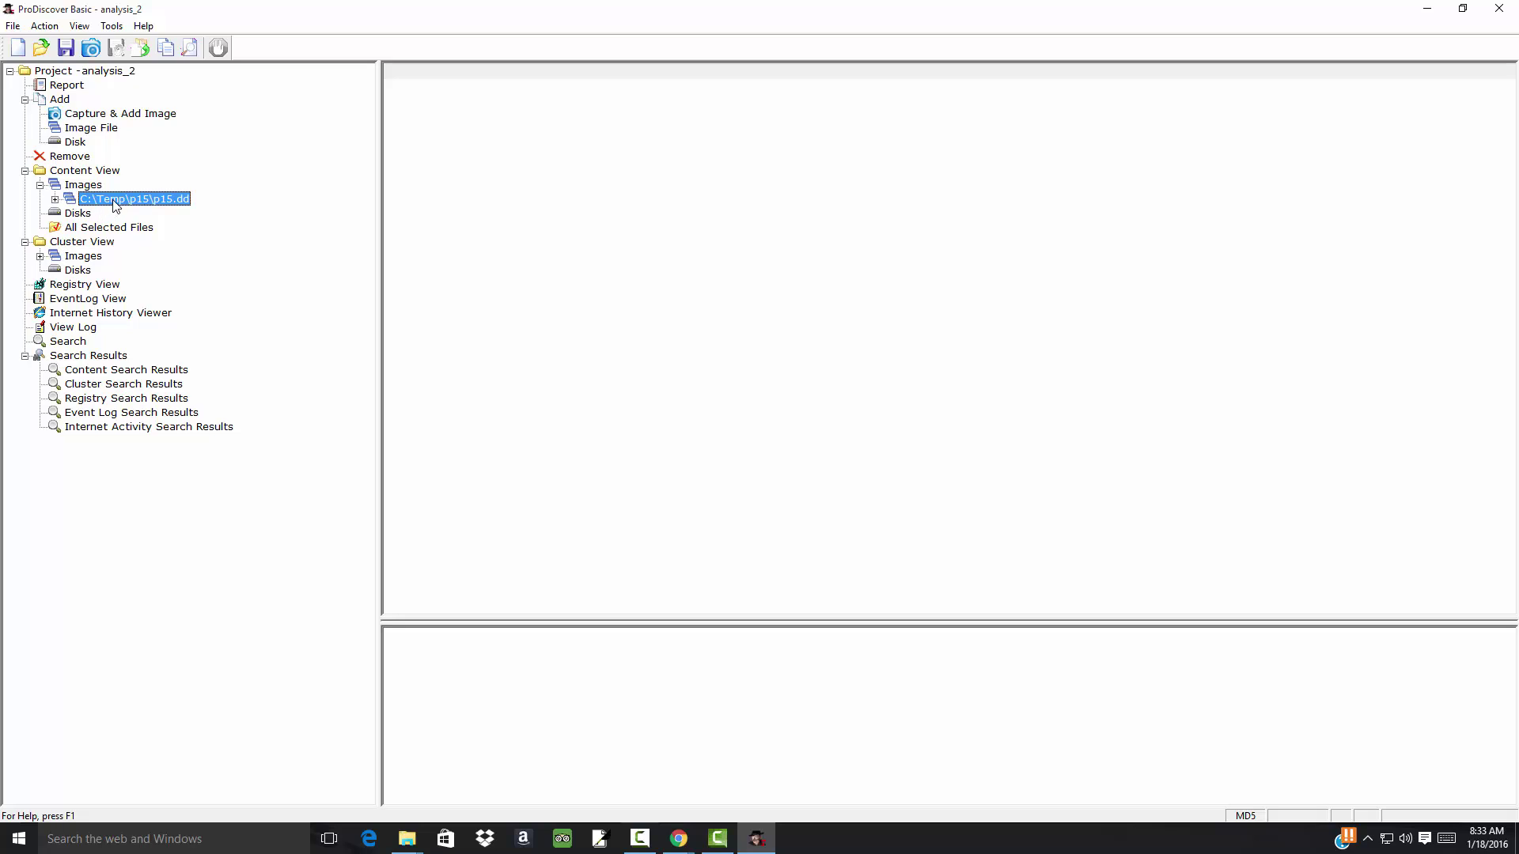
pyautogui.click(55, 200)
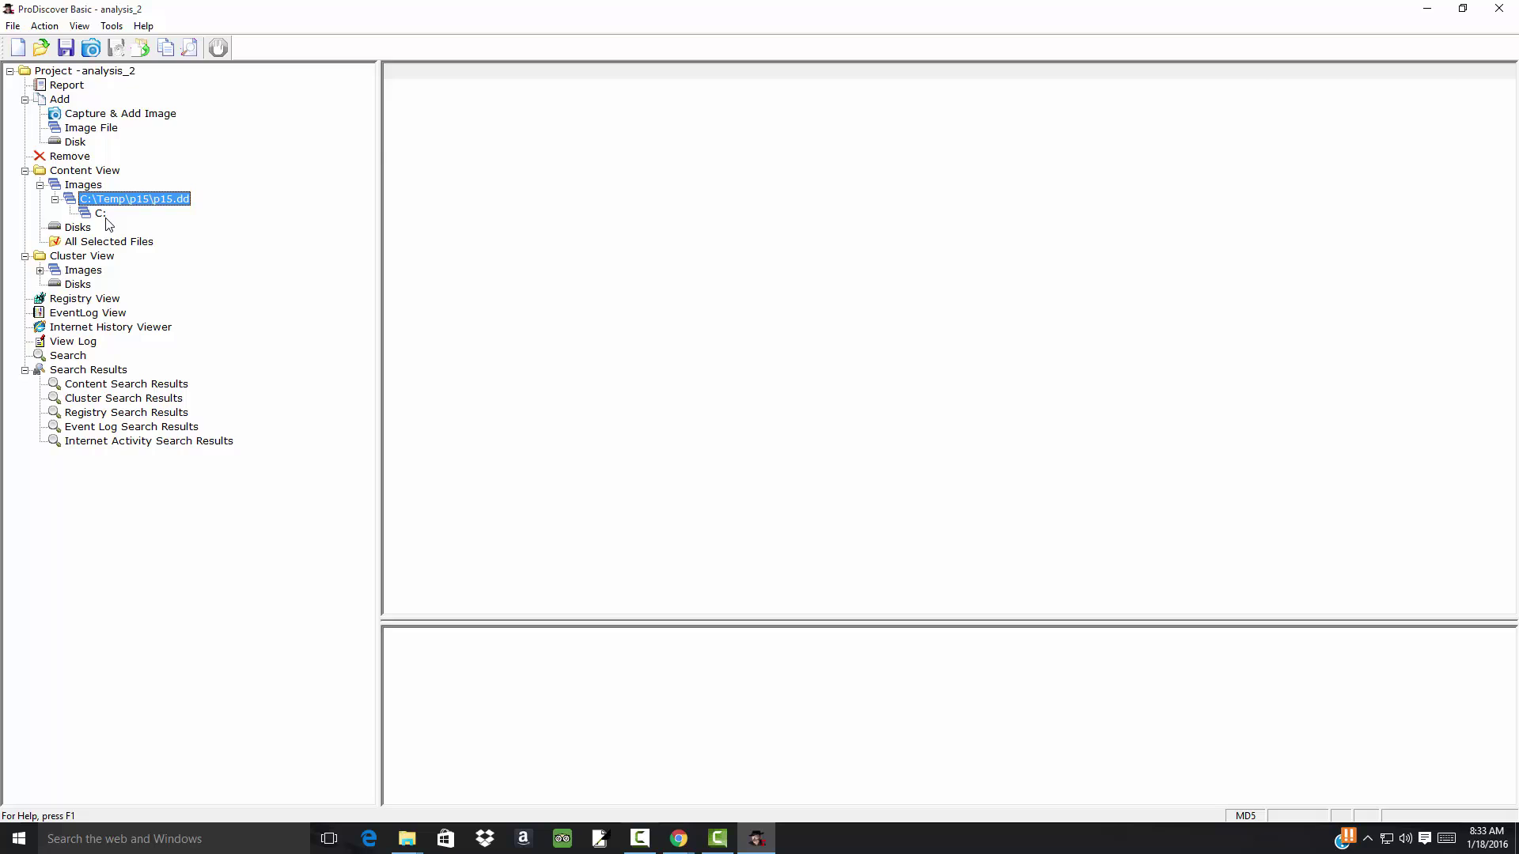
pyautogui.click(101, 214)
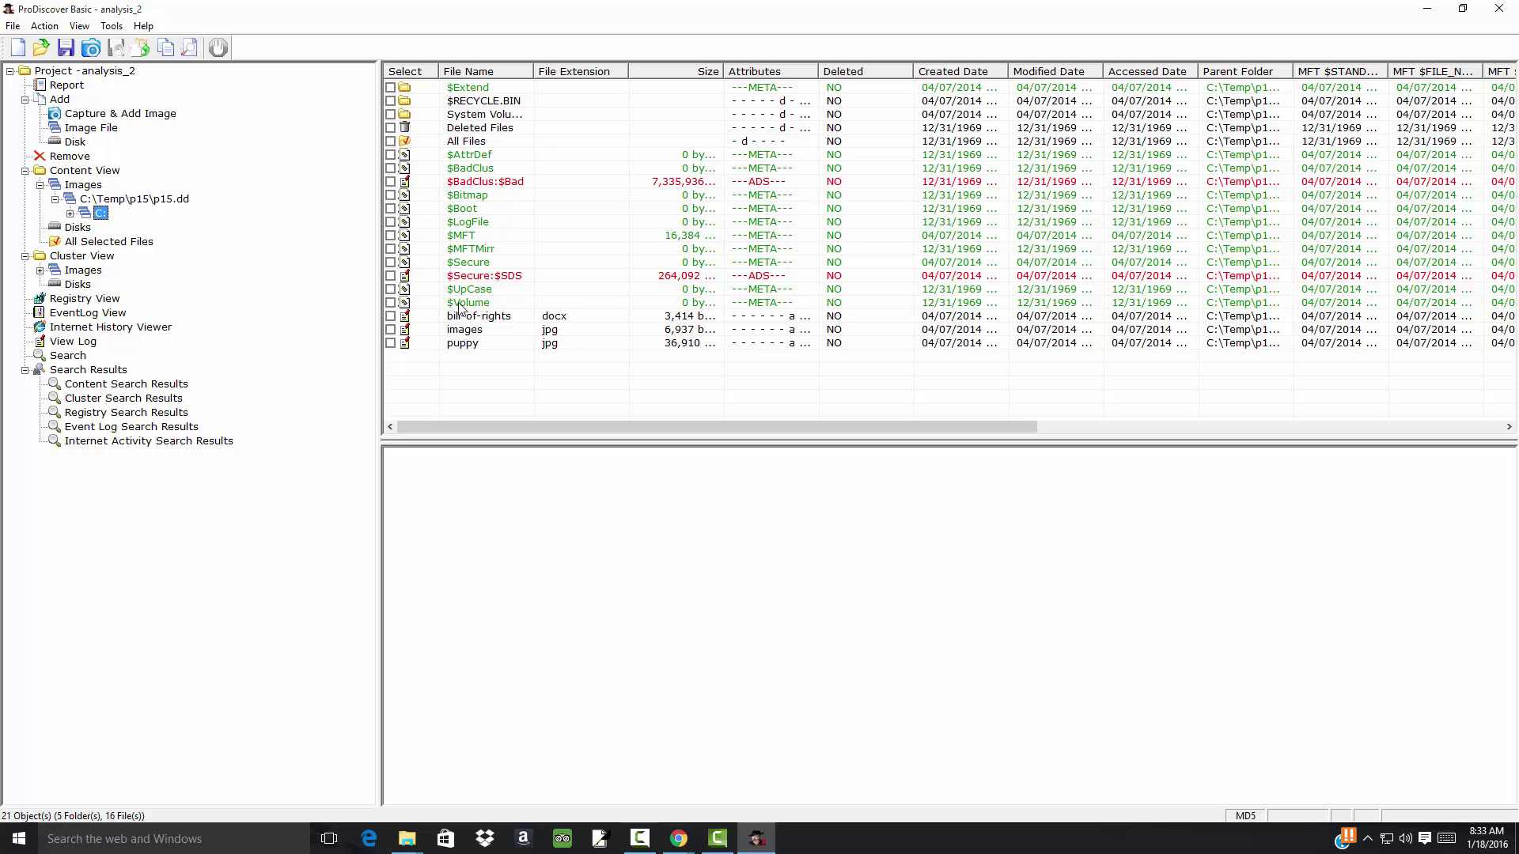
# View puppy.jpg from the image in Paint, showing the puppy photo.
pyautogui.click(467, 343)
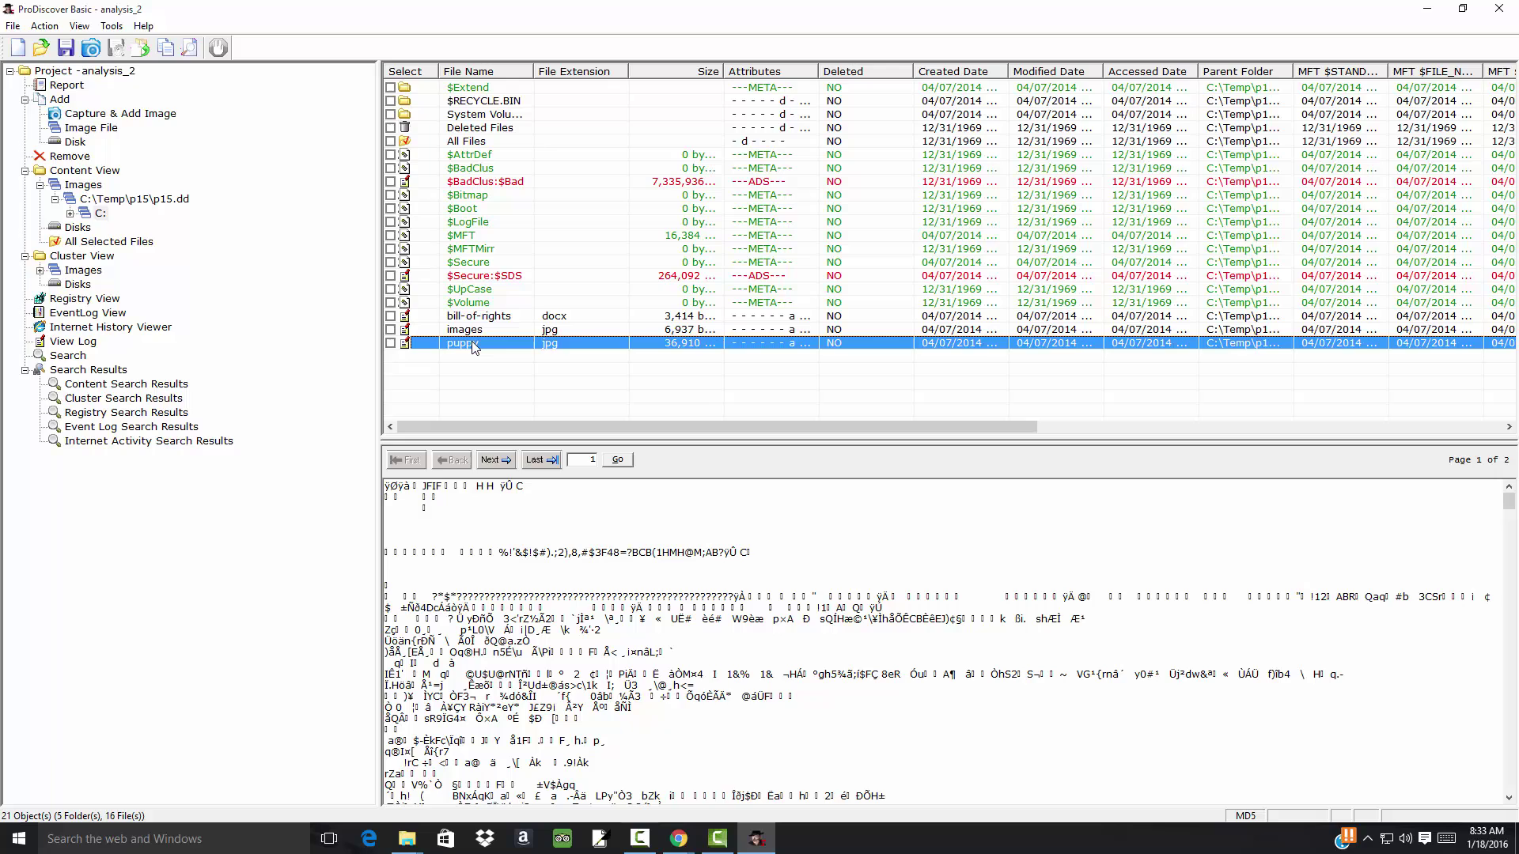
pyautogui.rightClick(472, 348)
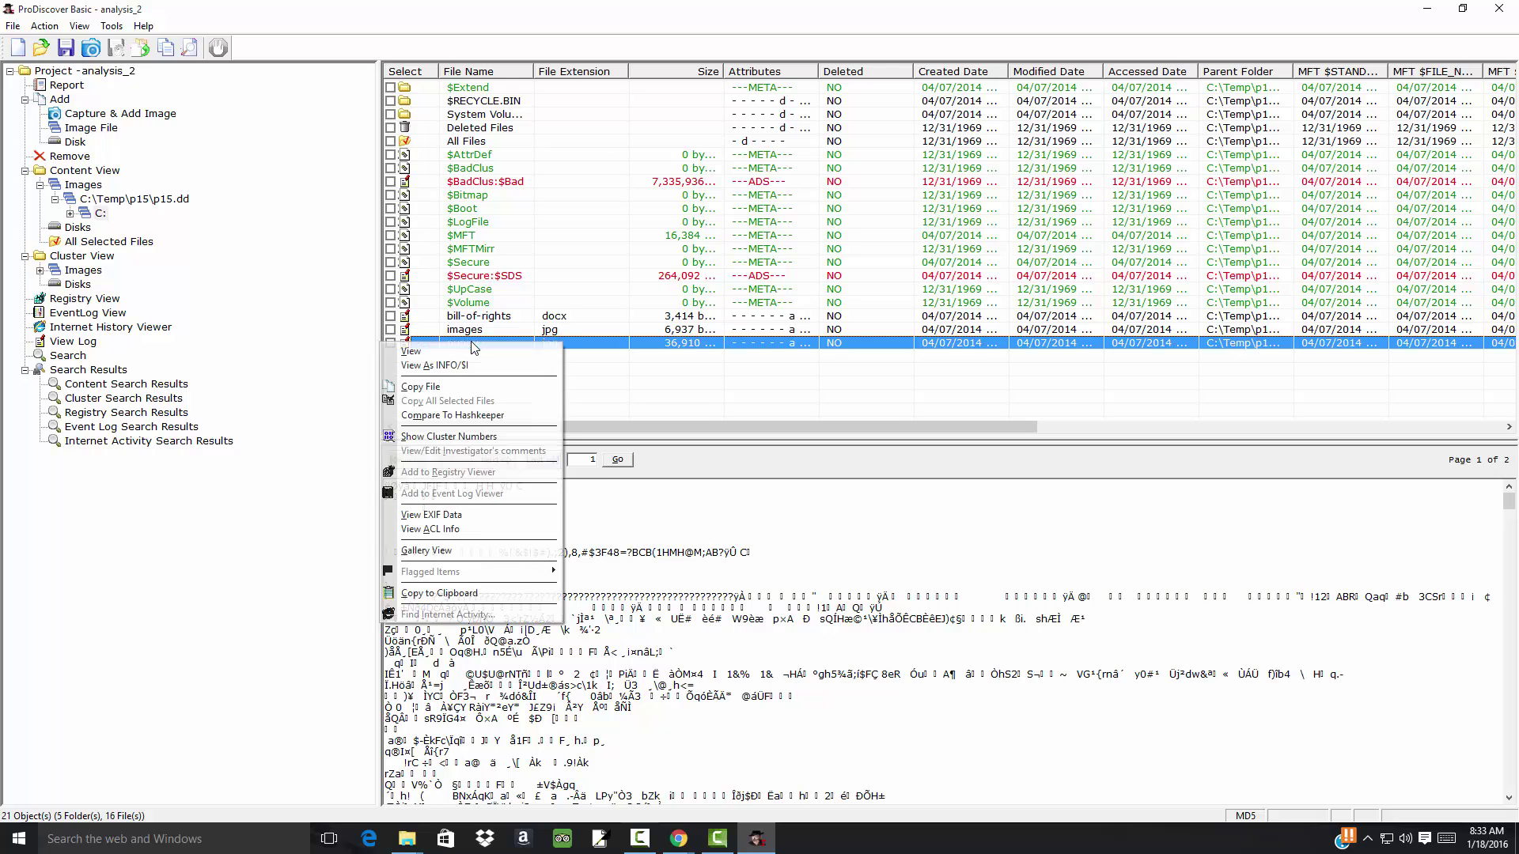
pyautogui.click(465, 355)
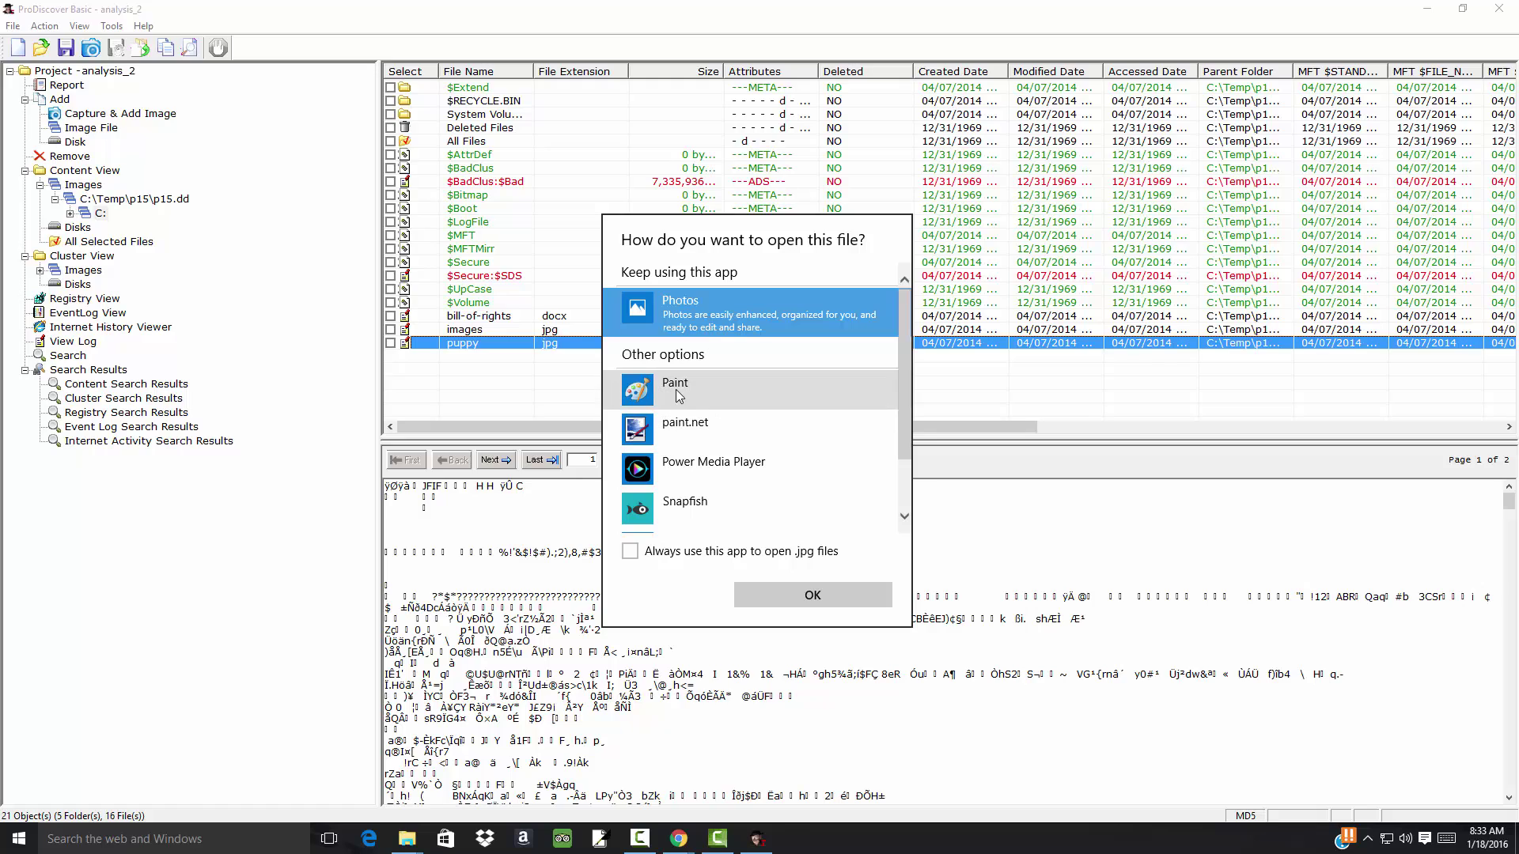
pyautogui.click(676, 388)
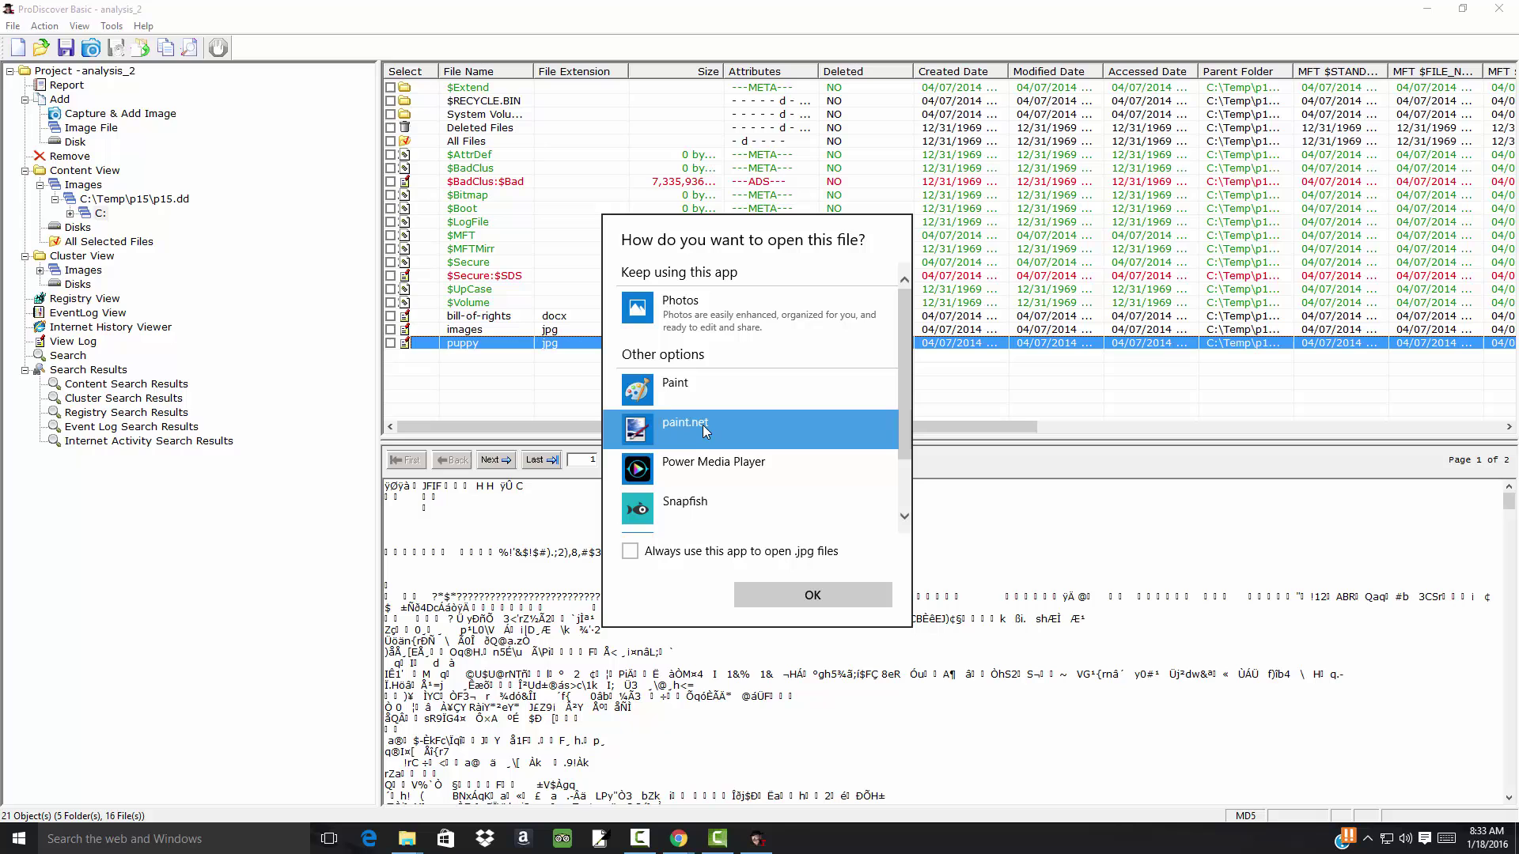
pyautogui.click(797, 593)
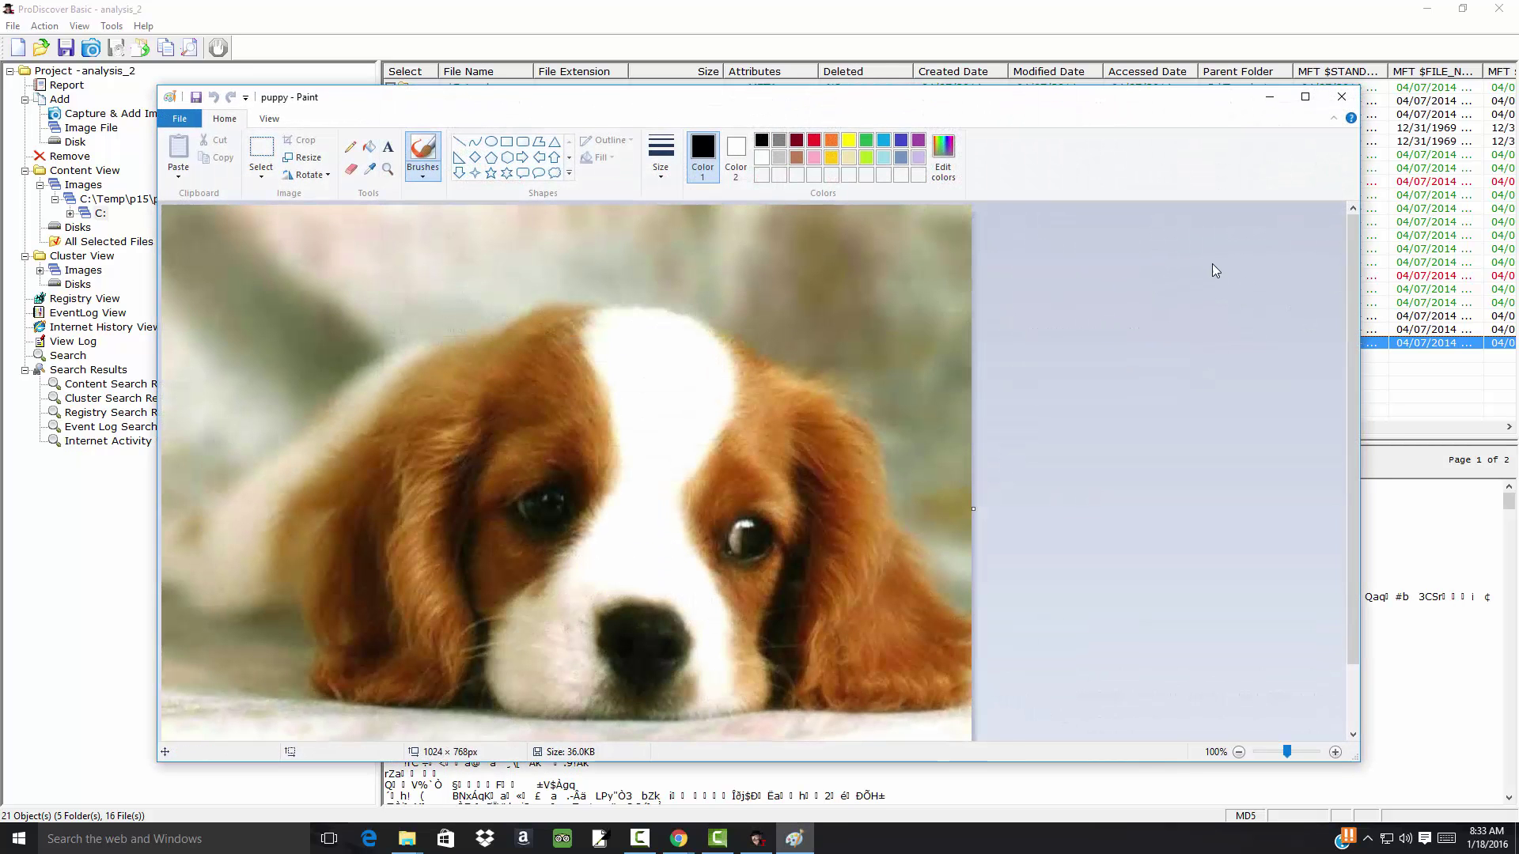
# Close the puppy picture, then view images.jpg, the hooded kitten, in Paint and close it.
pyautogui.click(1340, 98)
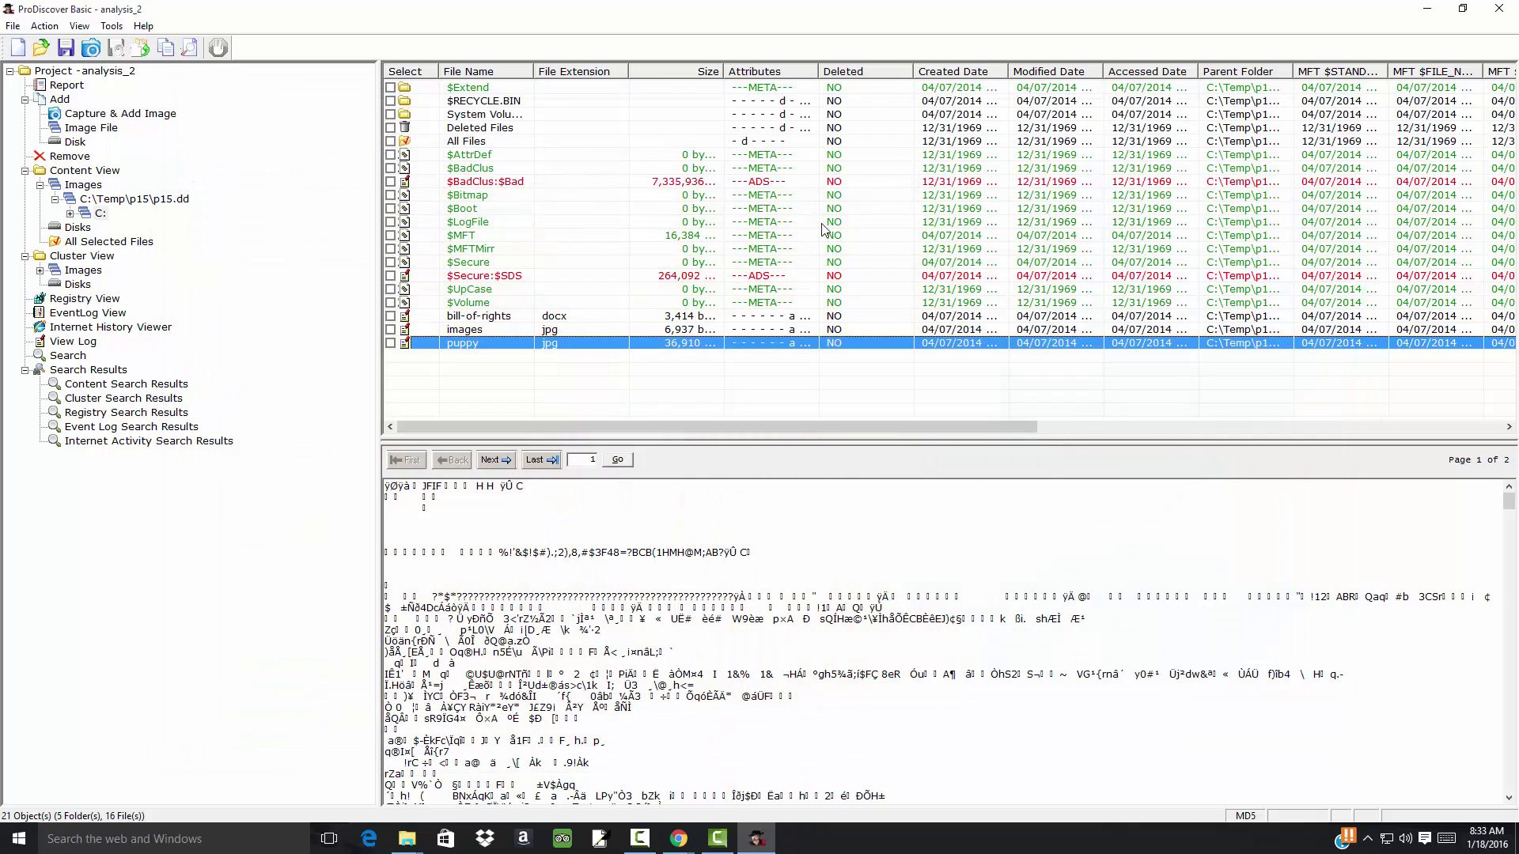
pyautogui.click(480, 333)
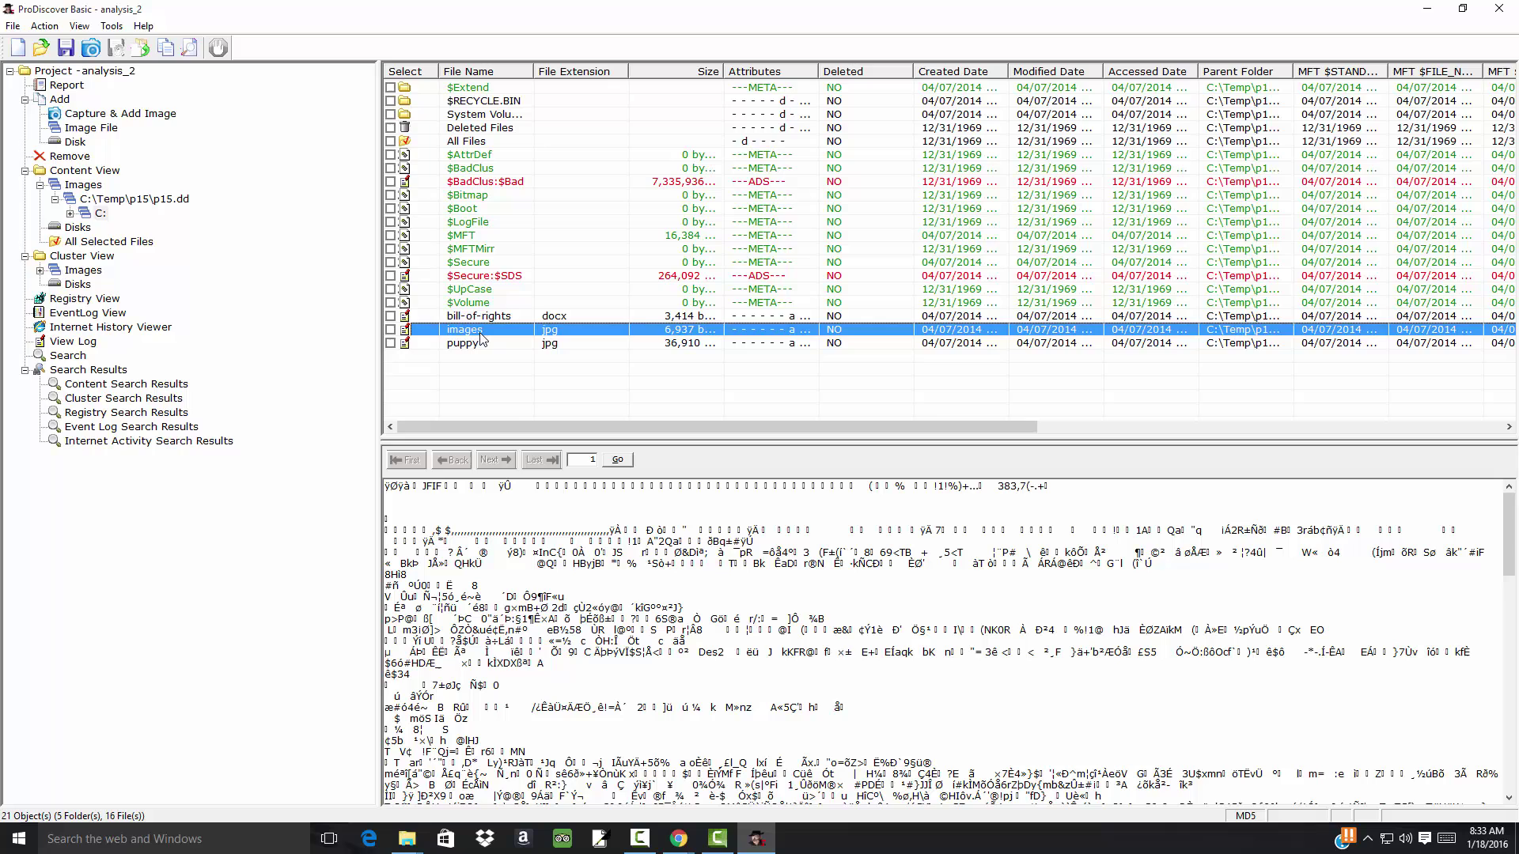
pyautogui.rightClick(480, 336)
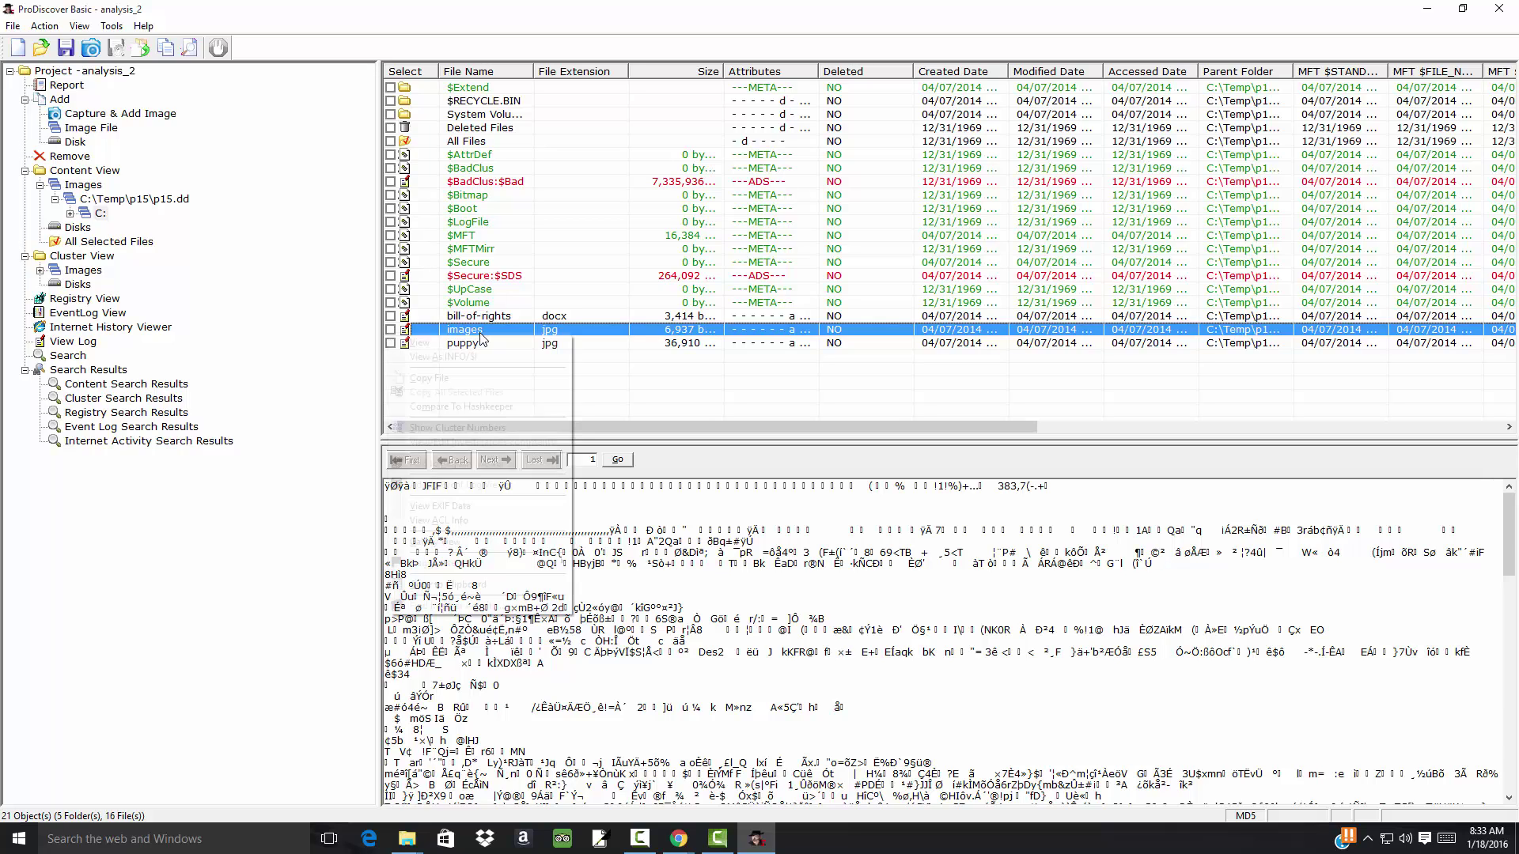
pyautogui.click(459, 345)
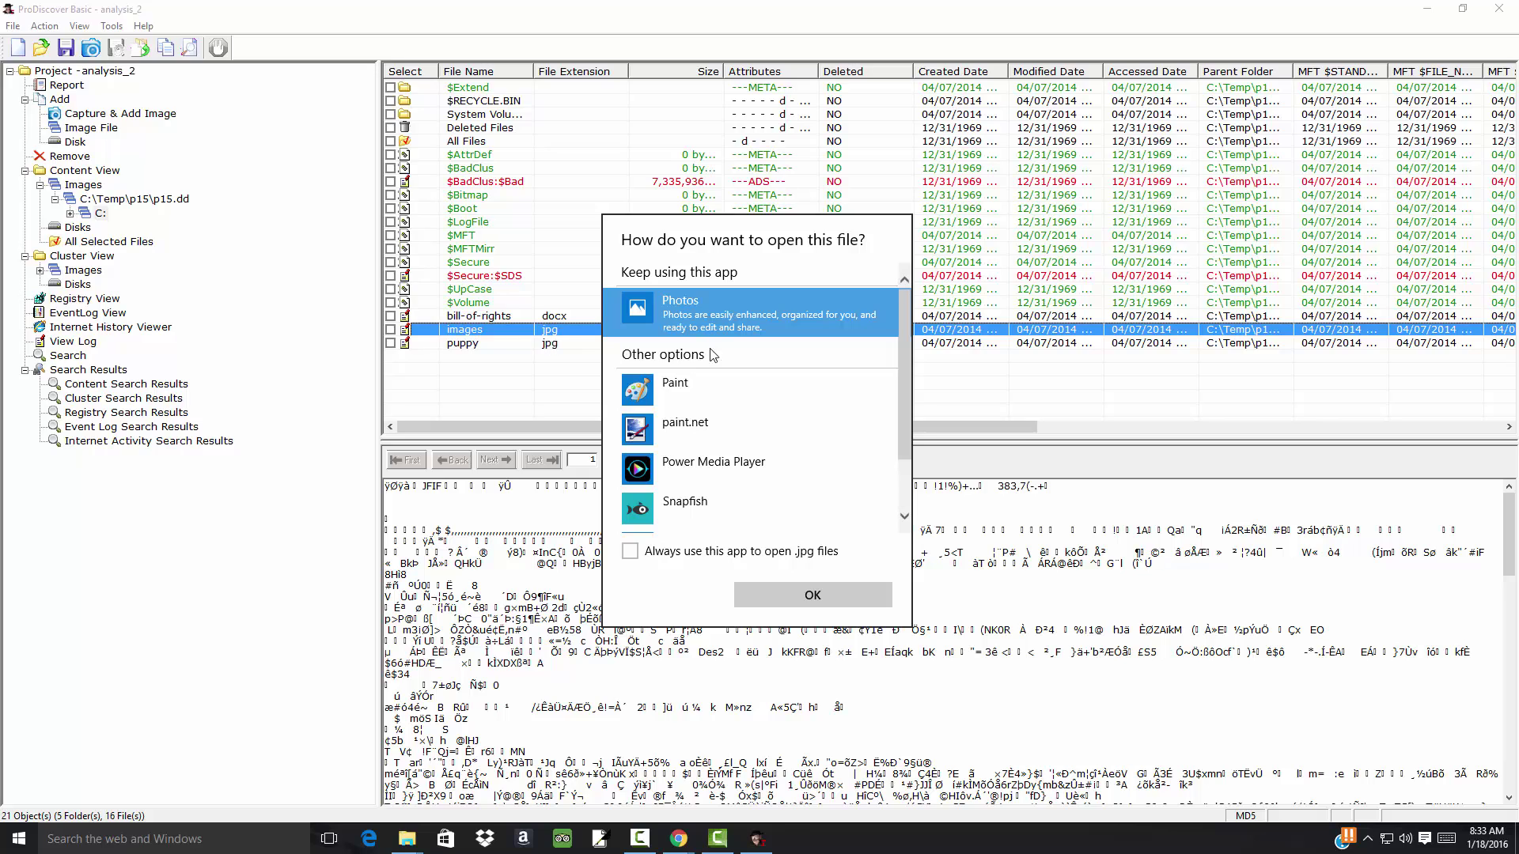
pyautogui.click(680, 399)
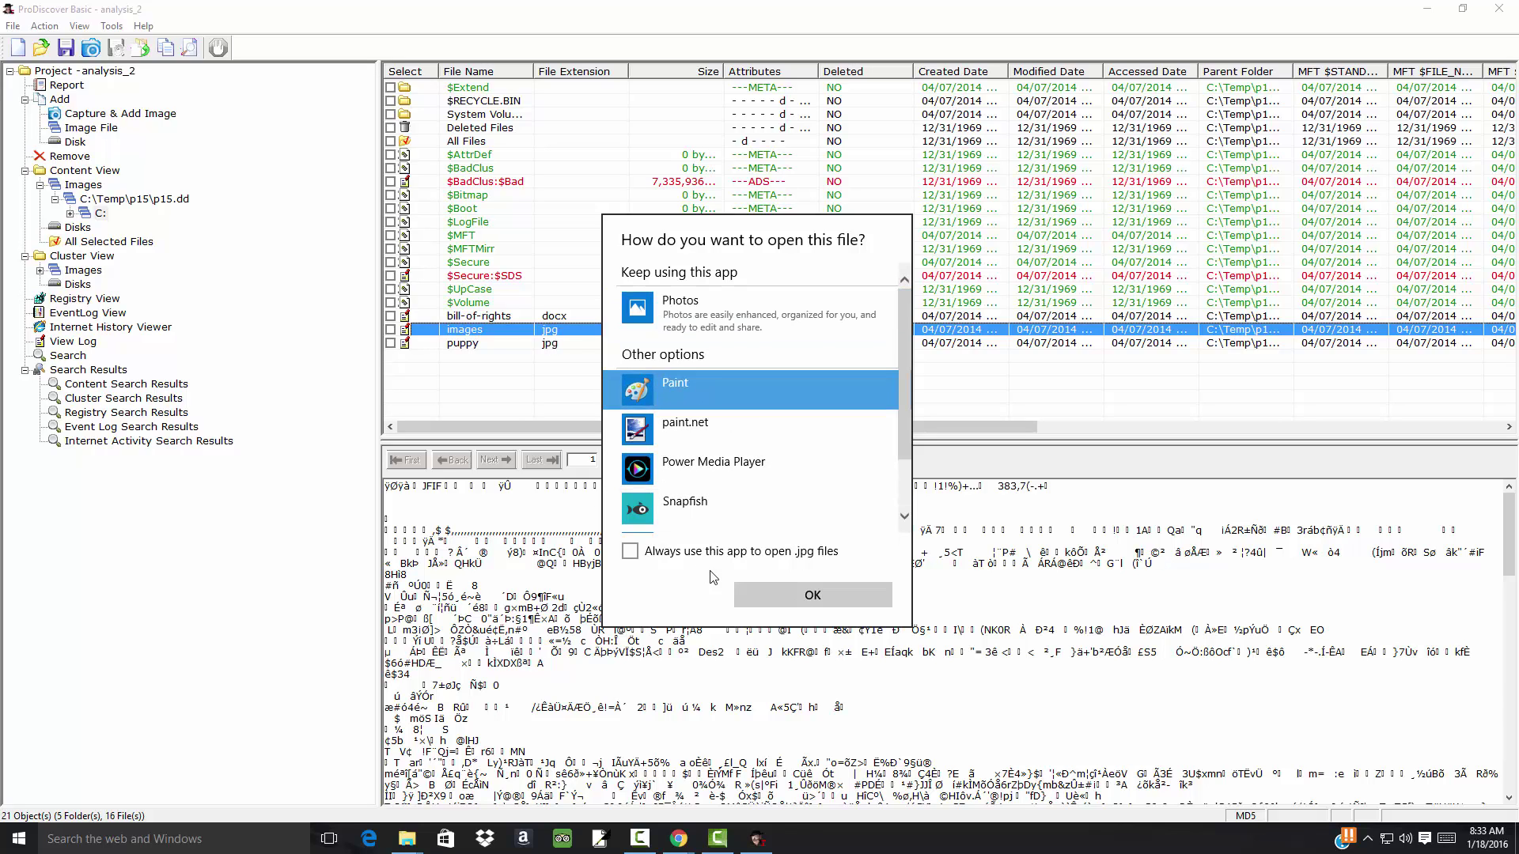
pyautogui.click(813, 597)
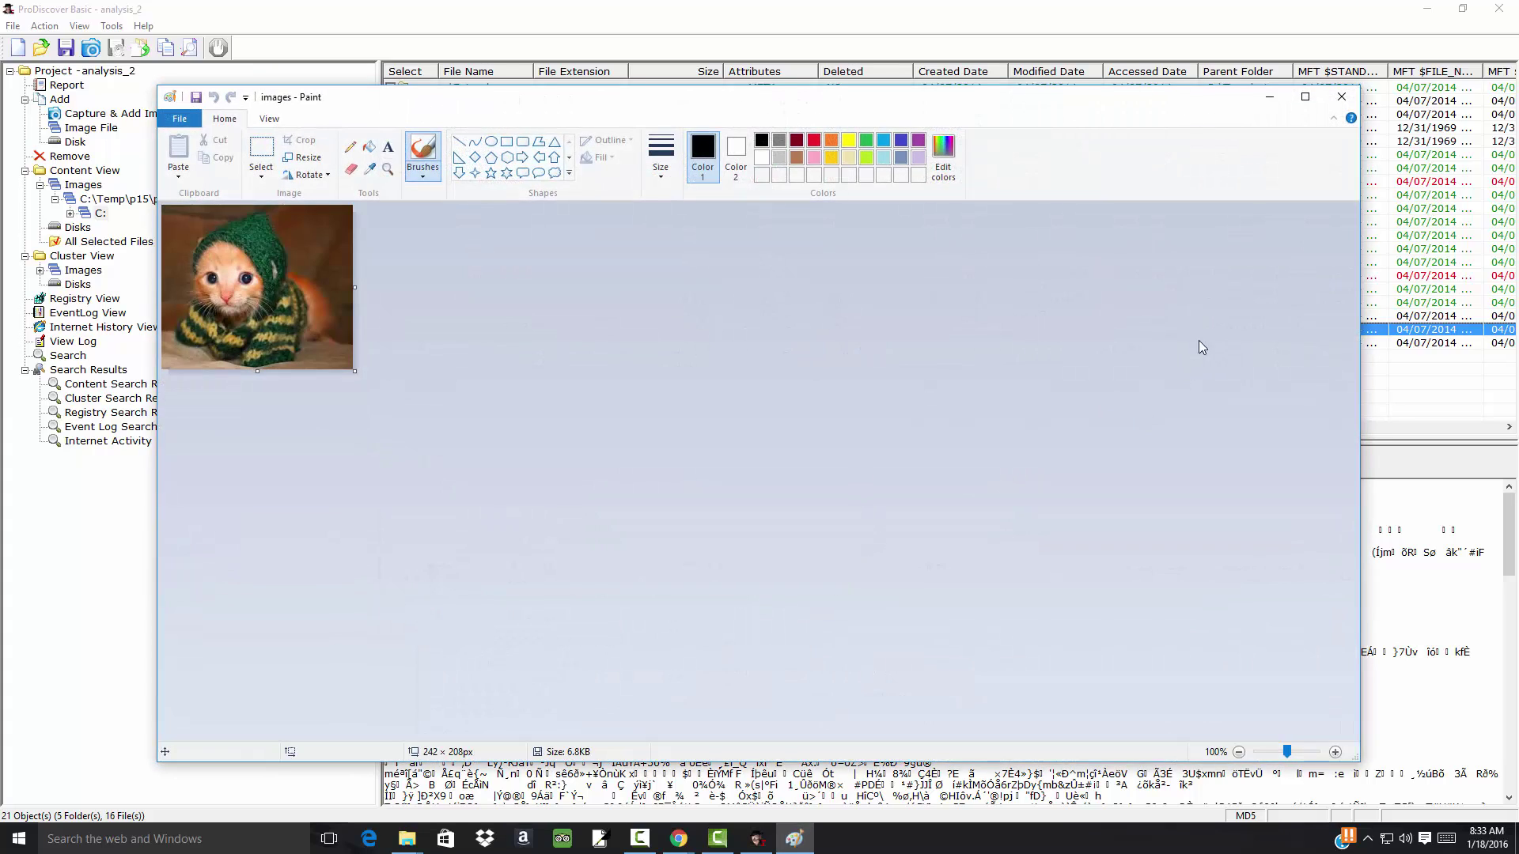
pyautogui.click(1341, 97)
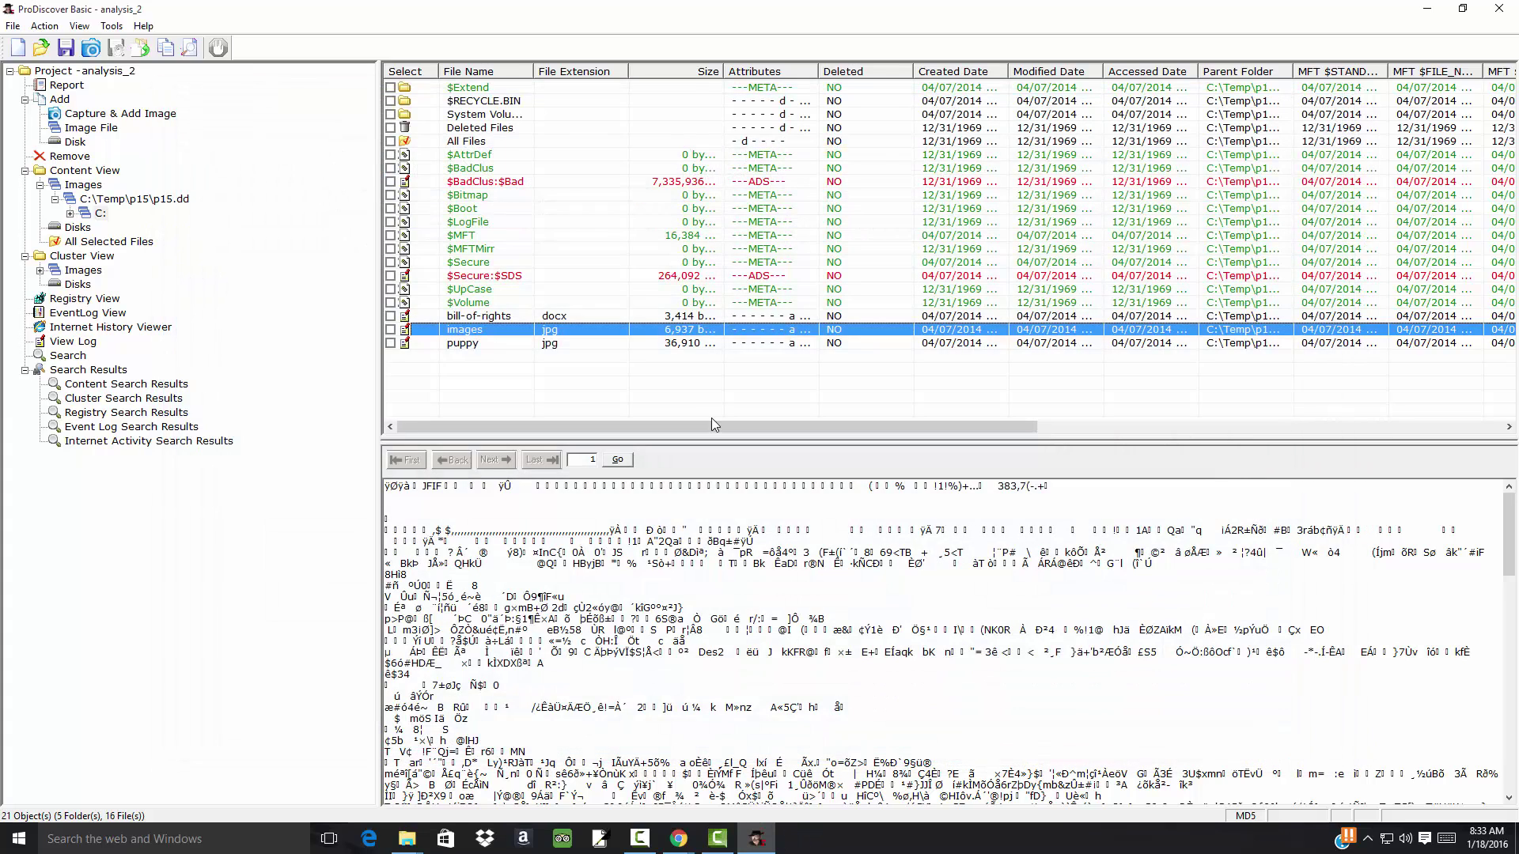
# Open bill-of-rights.docx in Word to read the amendments, then close Word.
pyautogui.click(479, 316)
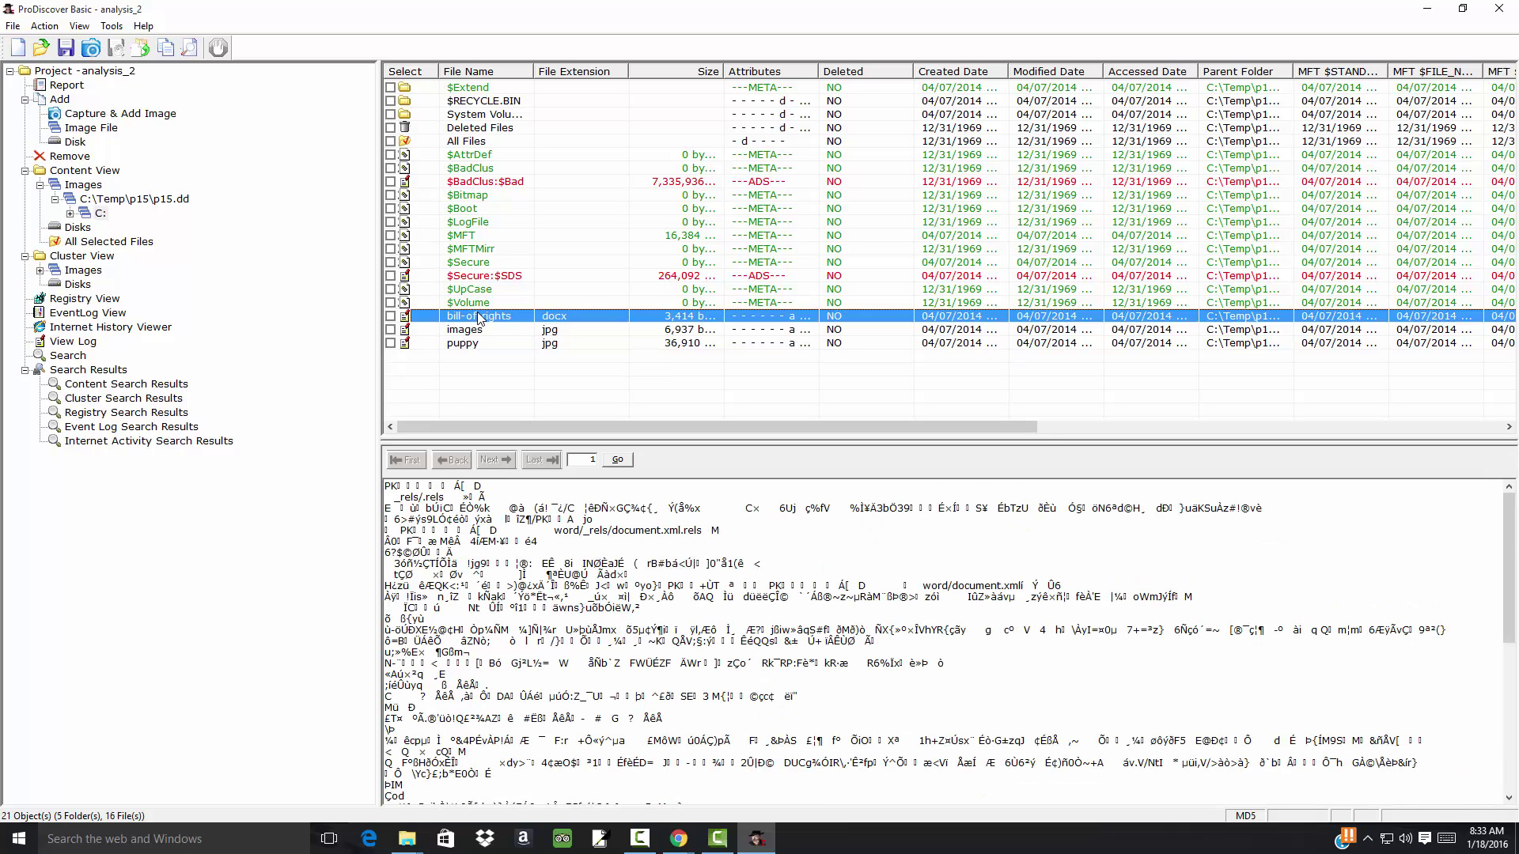
pyautogui.rightClick(477, 312)
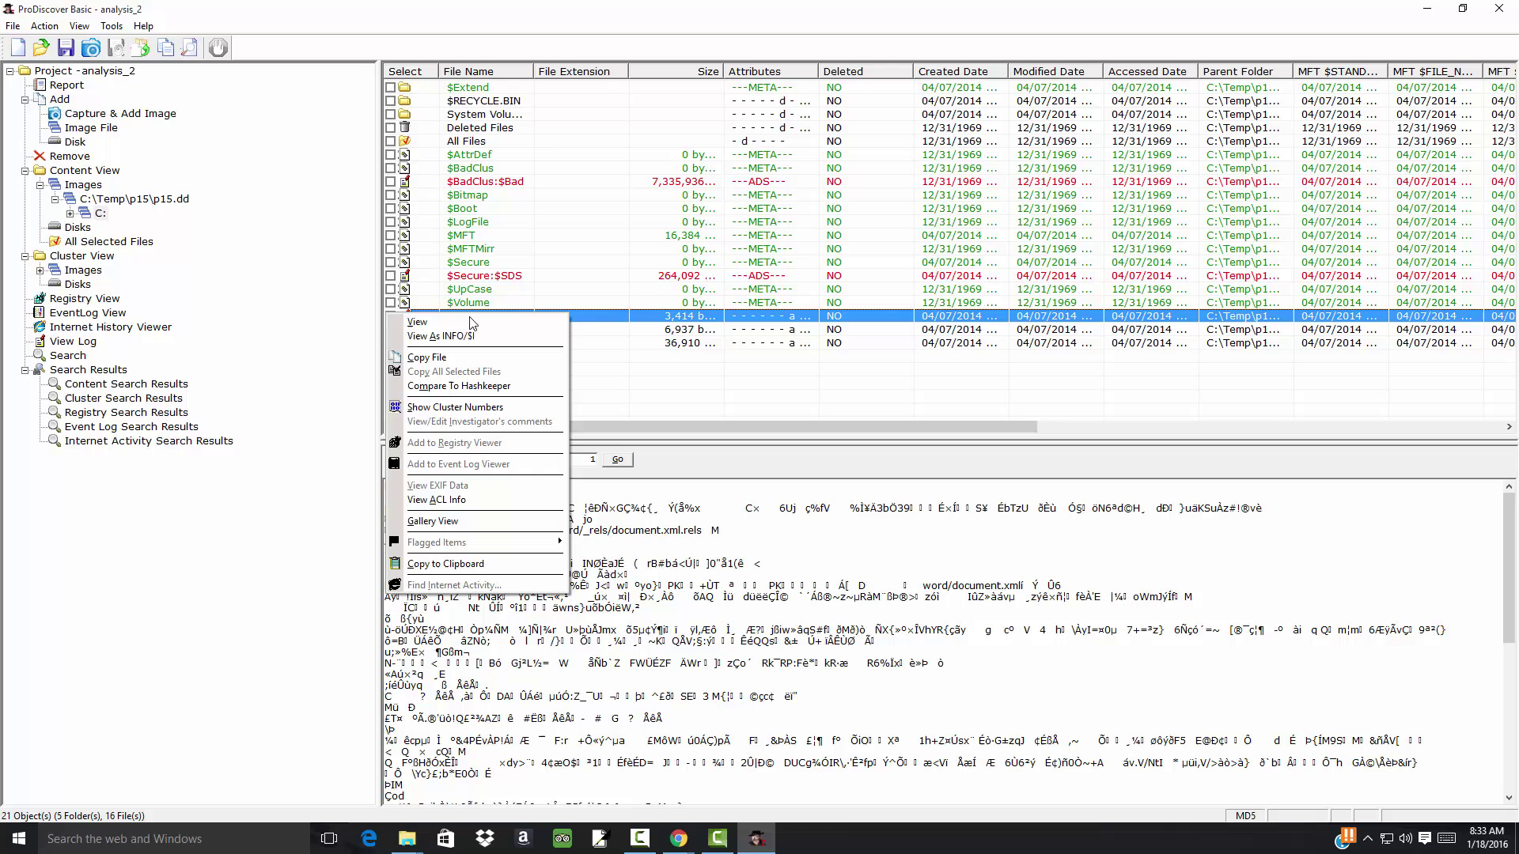
pyautogui.click(468, 323)
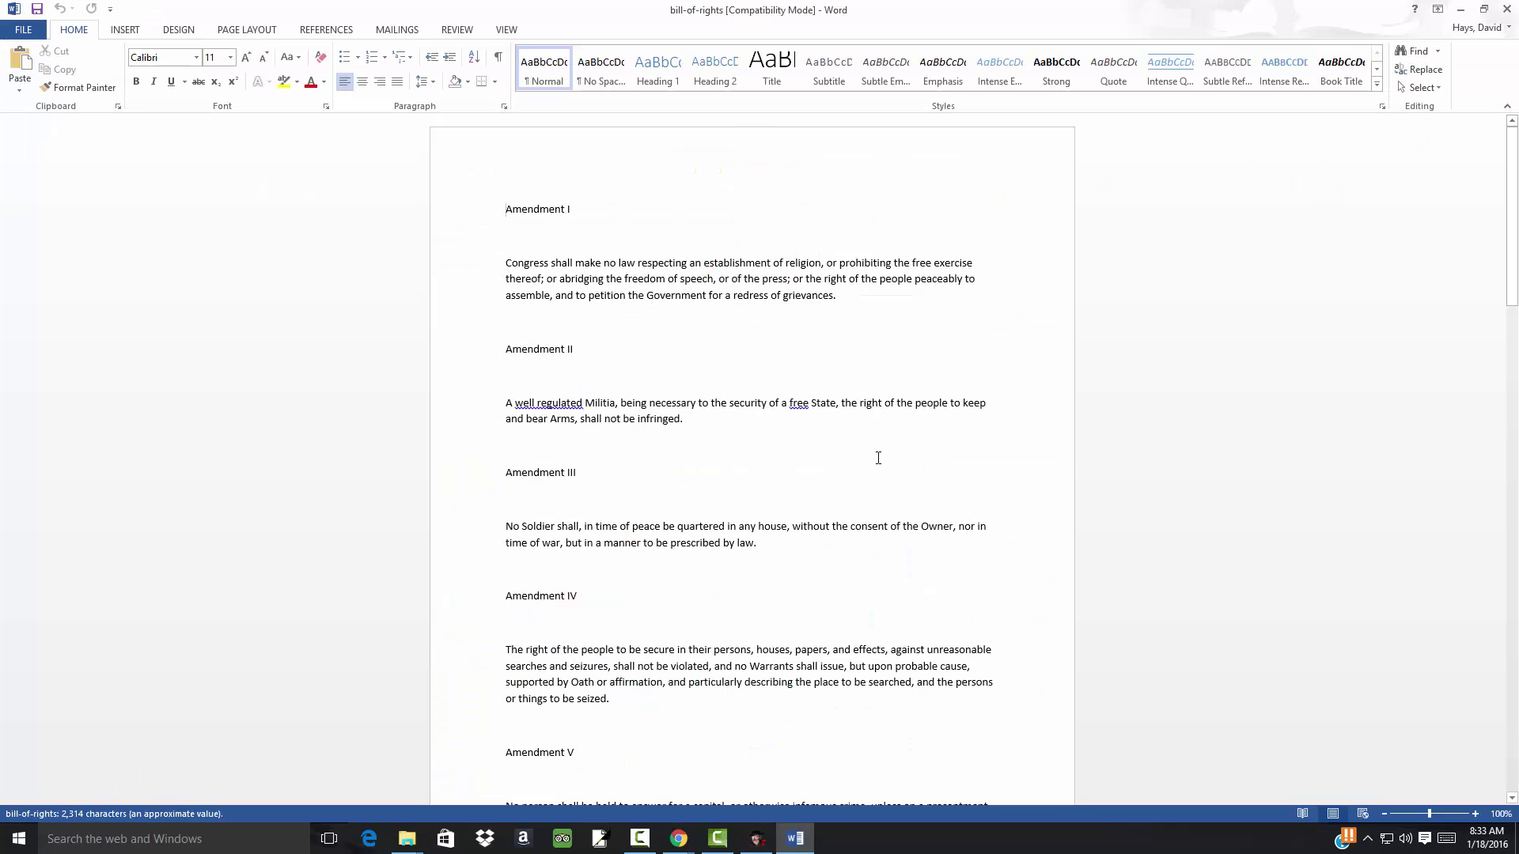
pyautogui.click(1506, 9)
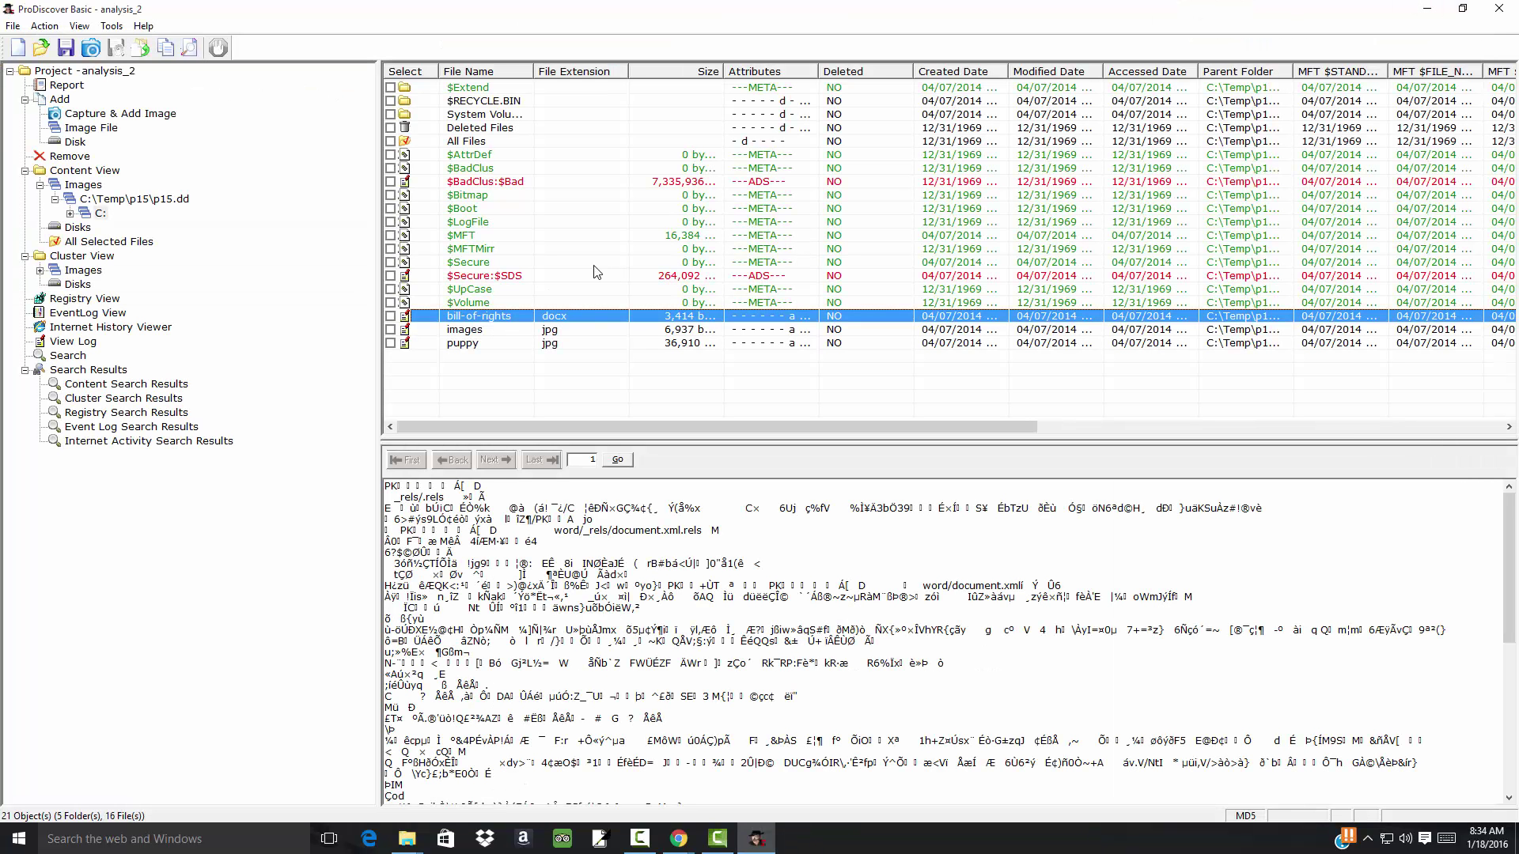
# Browse $Extend and its $RmMetadata, $Txf and $TxfLog subfolders in the C: tree.
pyautogui.click(477, 89)
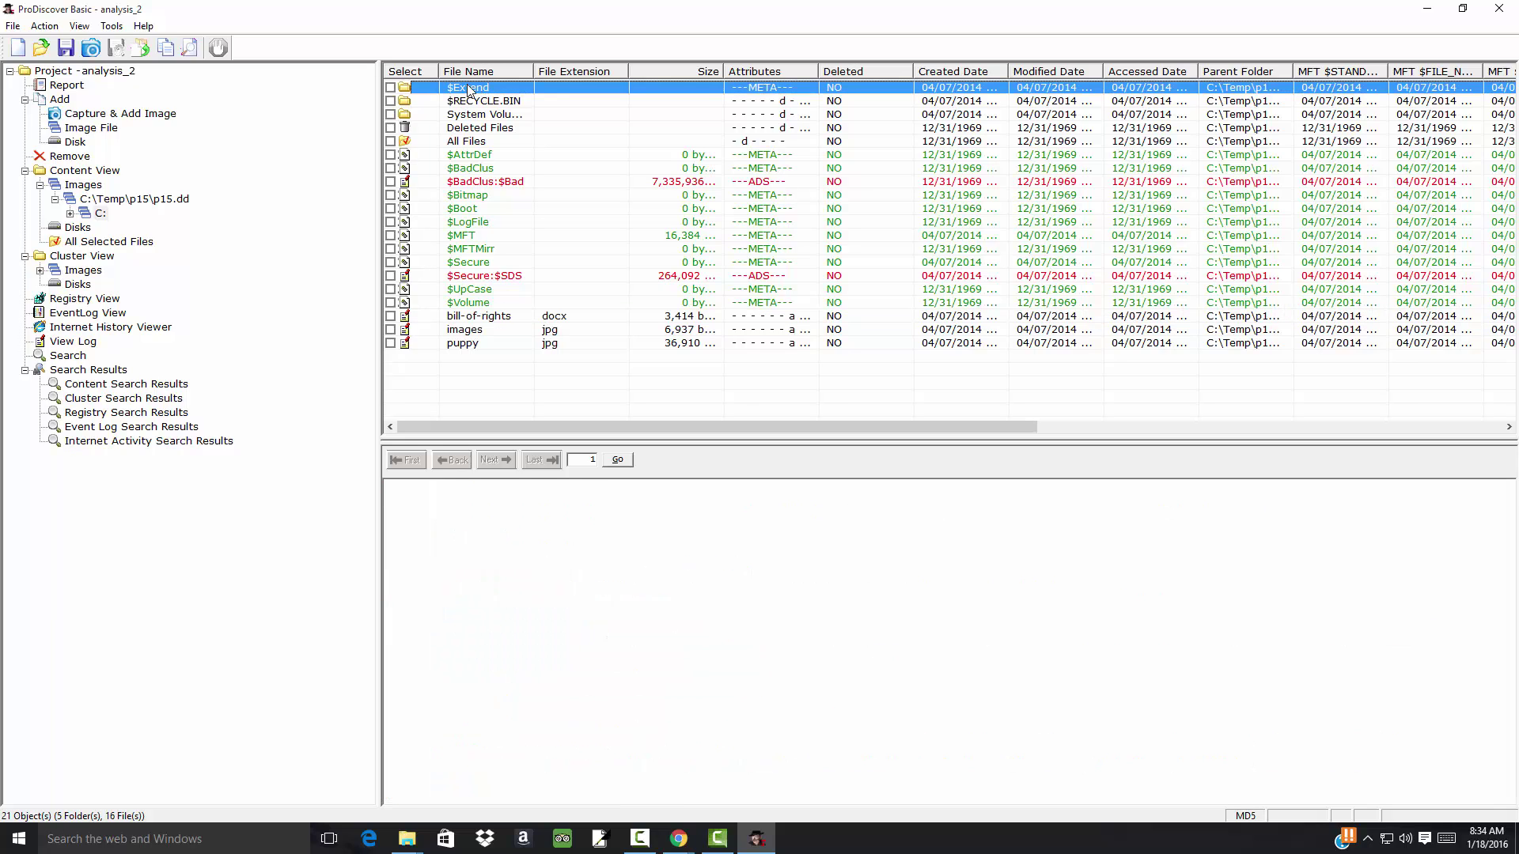
pyautogui.doubleClick(475, 87)
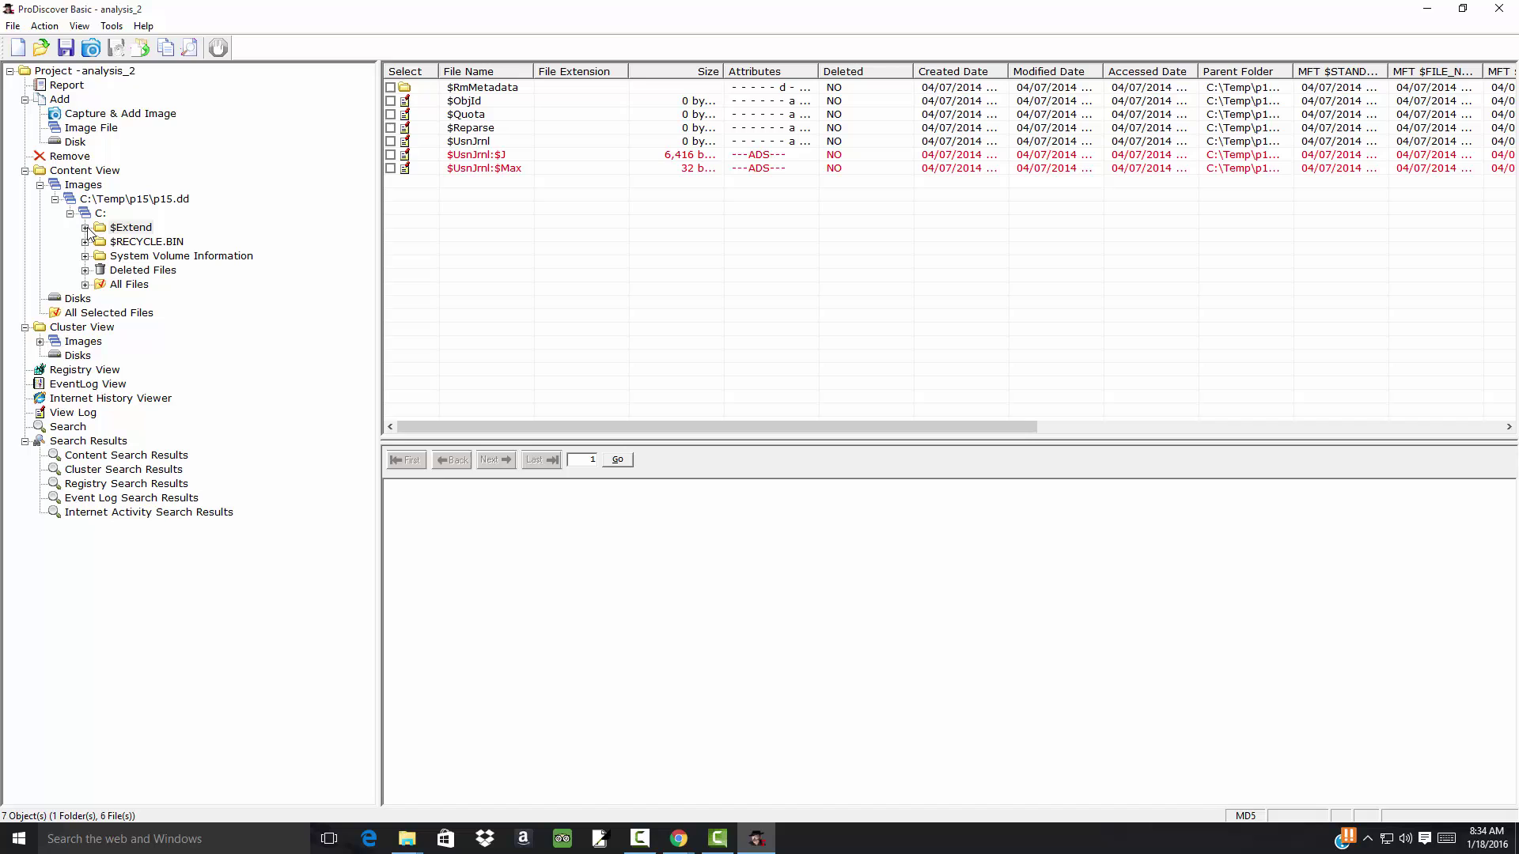
pyautogui.click(69, 213)
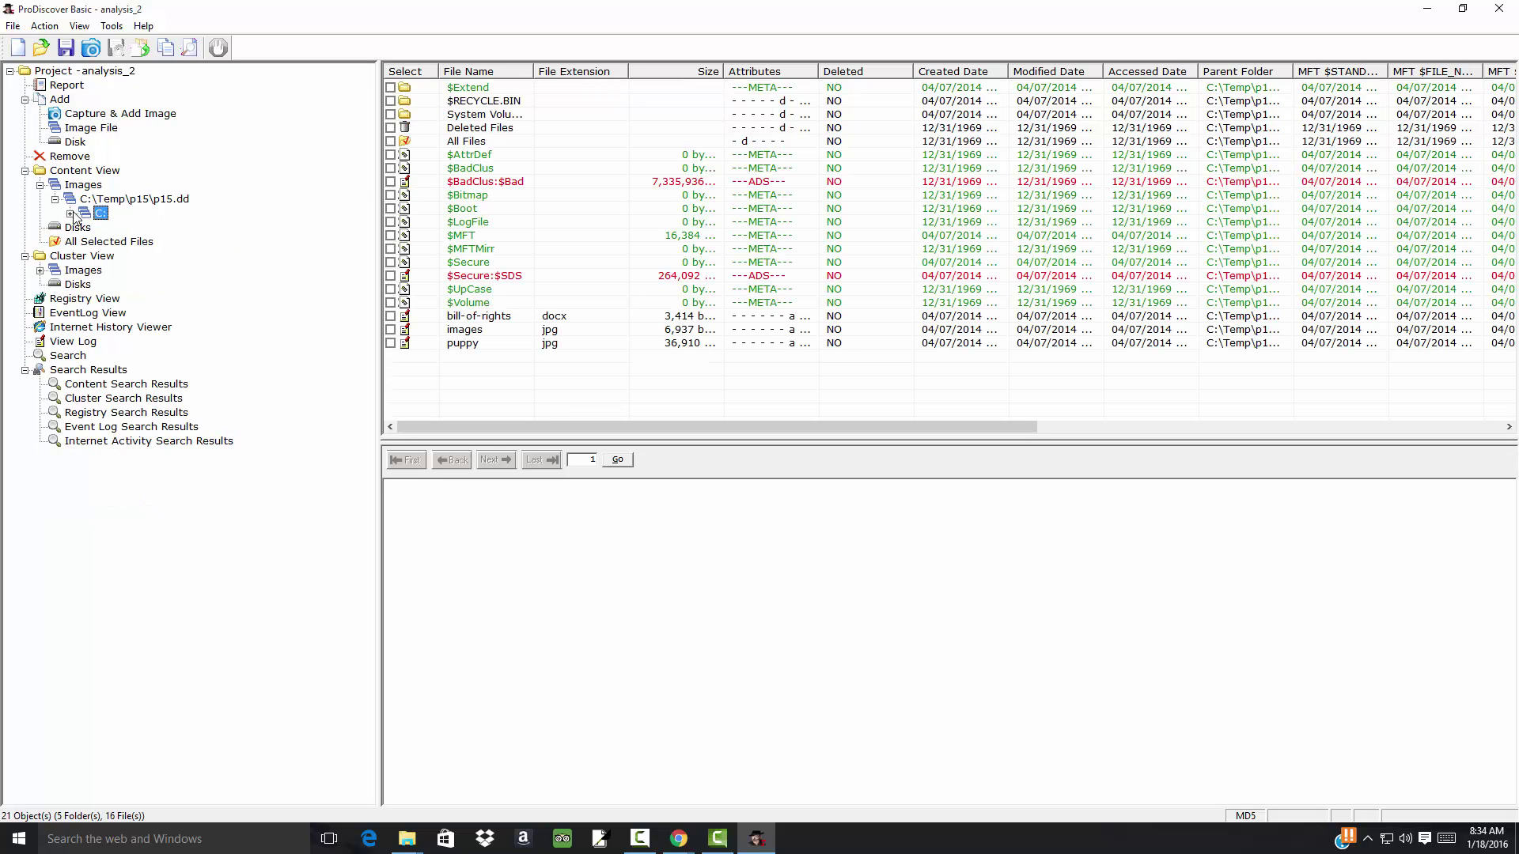
pyautogui.click(70, 214)
pyautogui.click(109, 228)
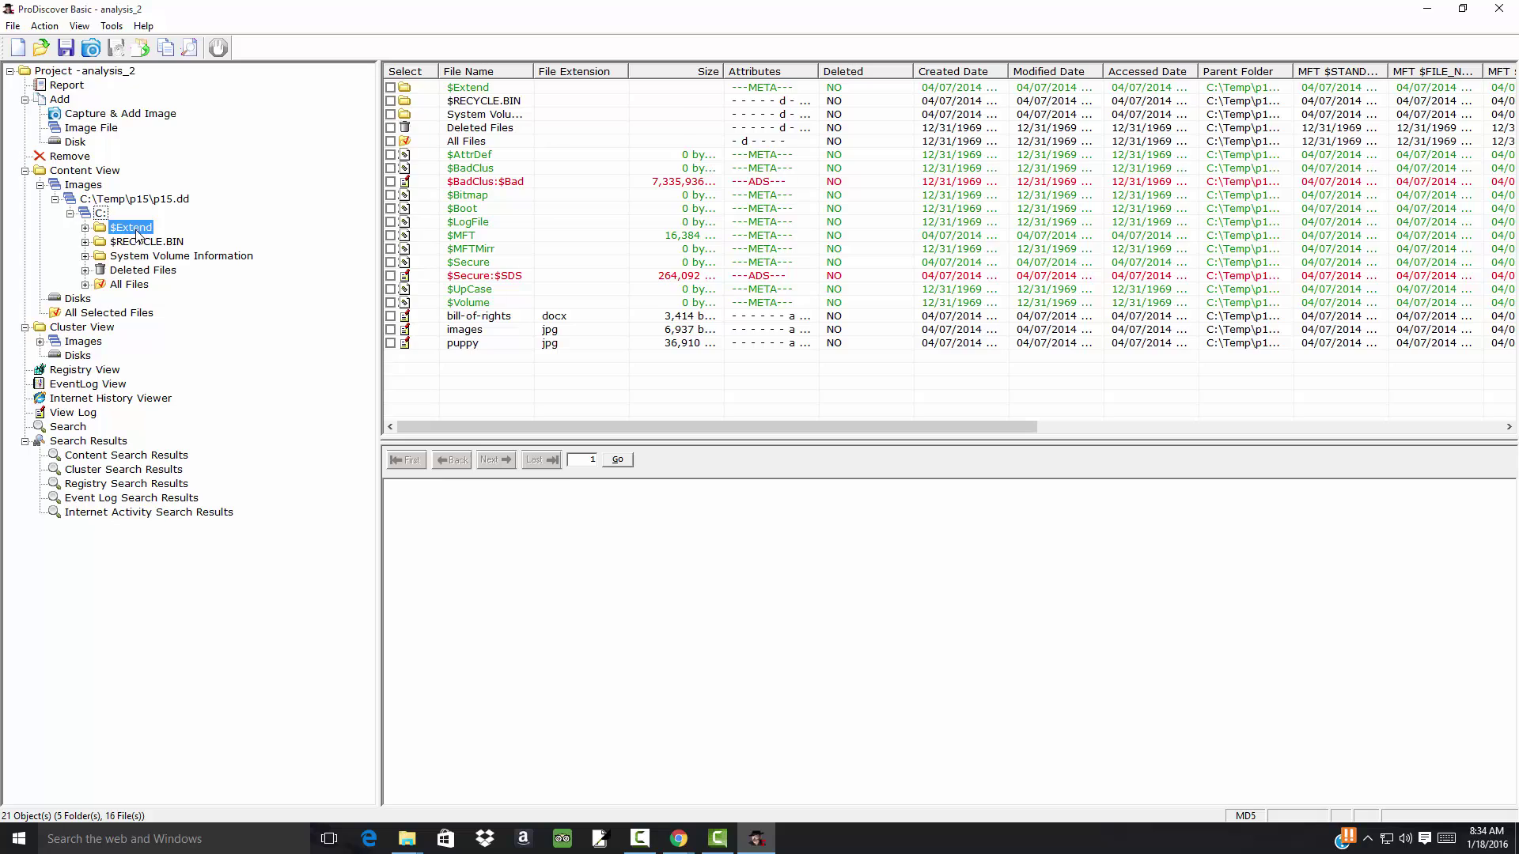
pyautogui.click(86, 228)
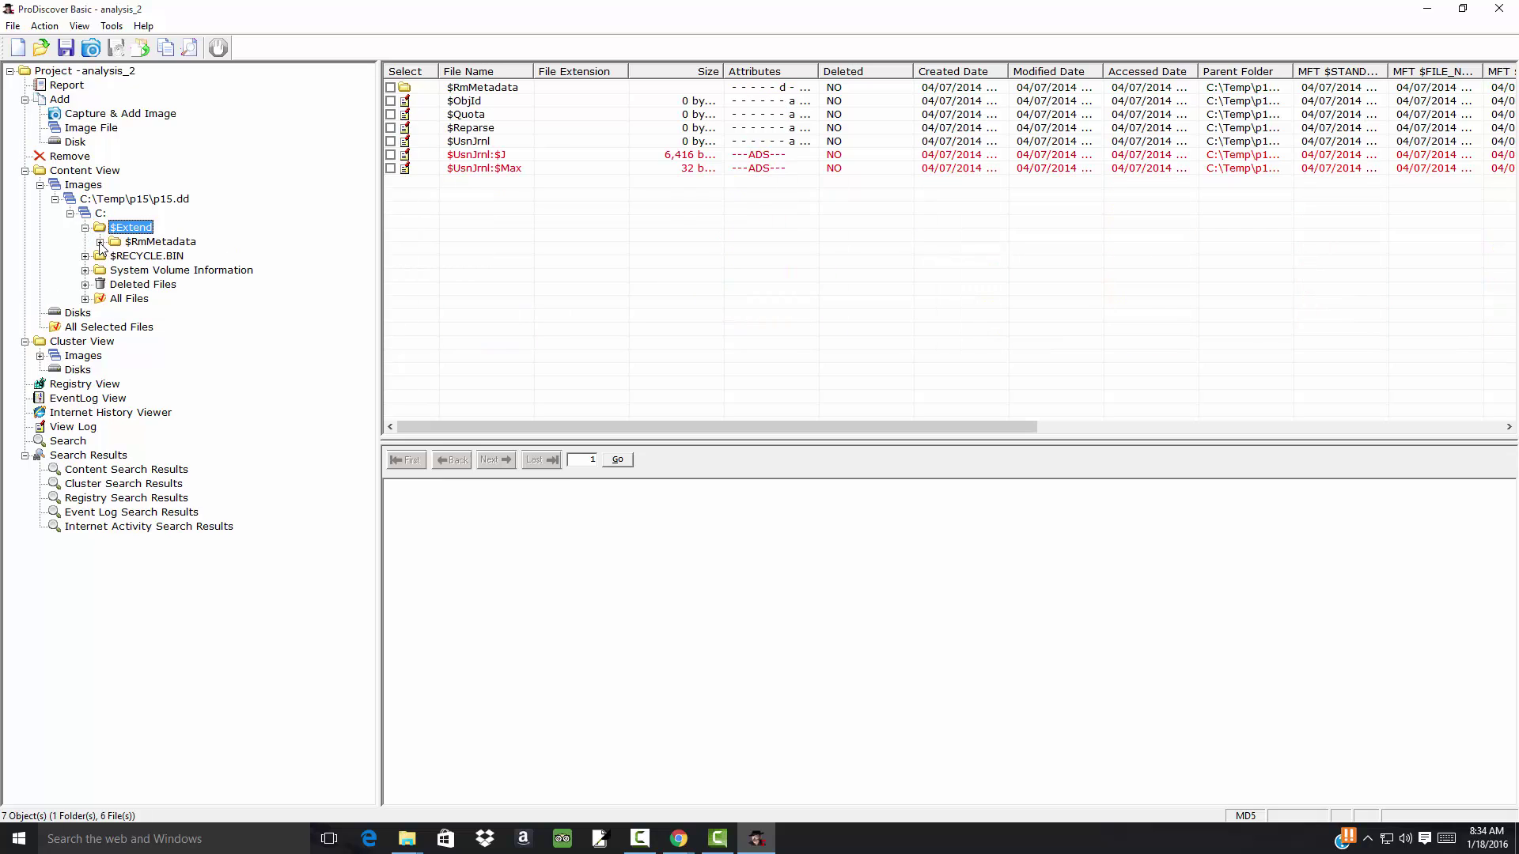
pyautogui.click(99, 242)
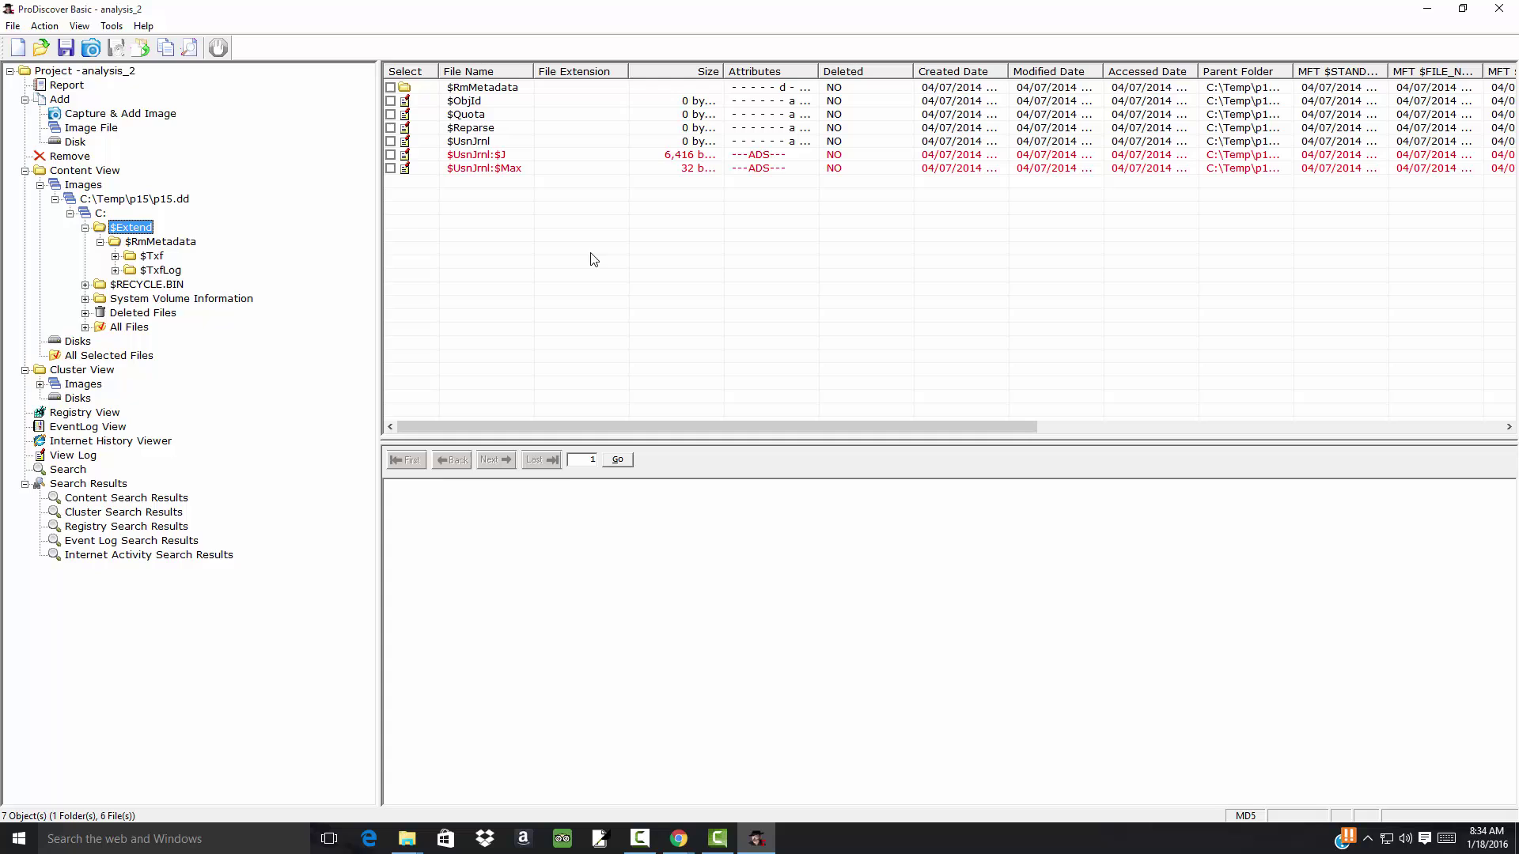
pyautogui.click(147, 243)
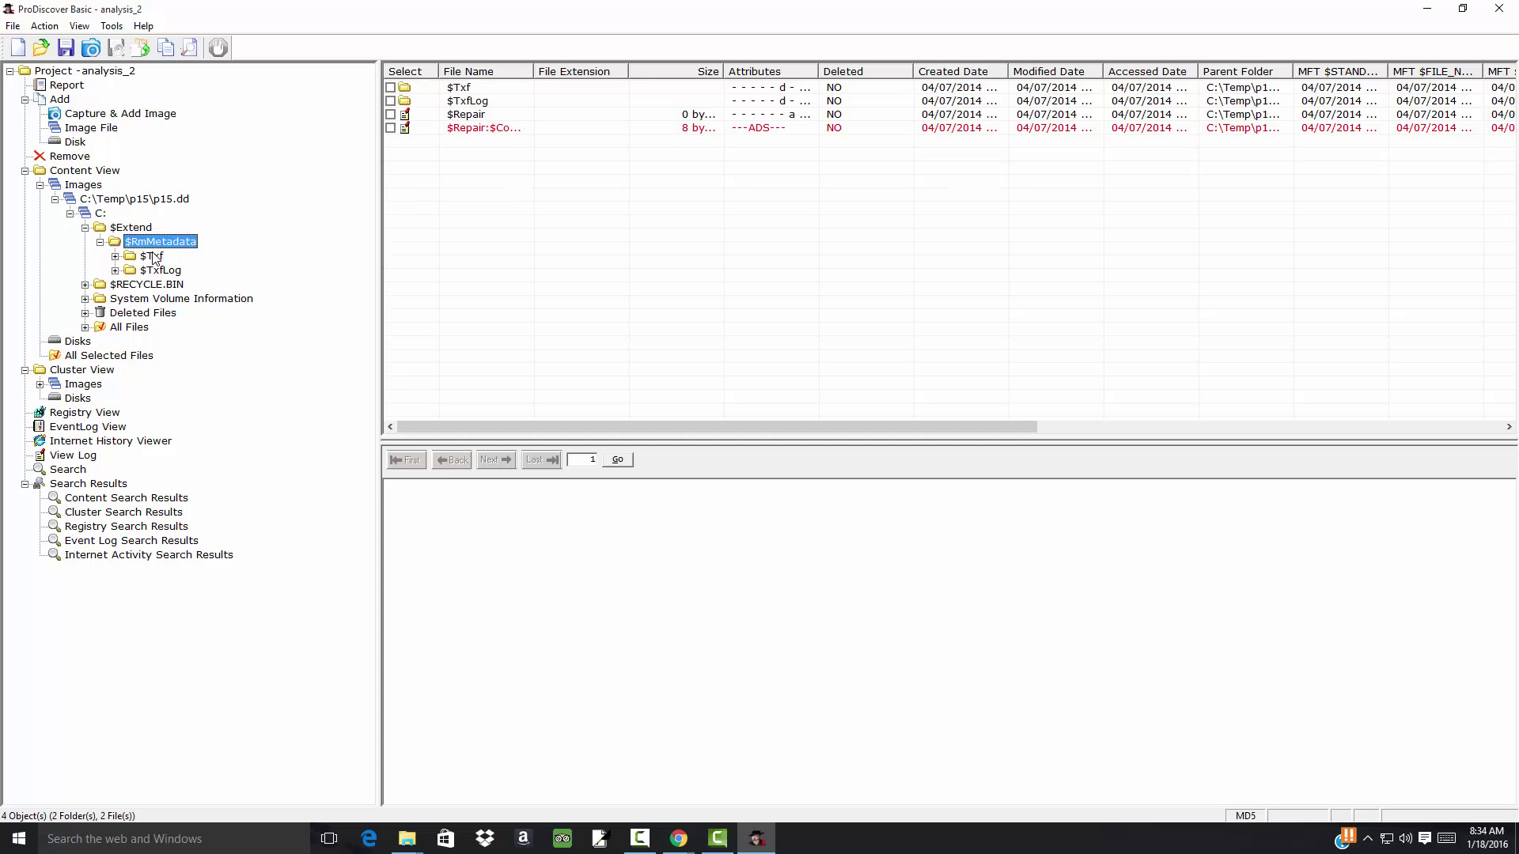
pyautogui.click(153, 256)
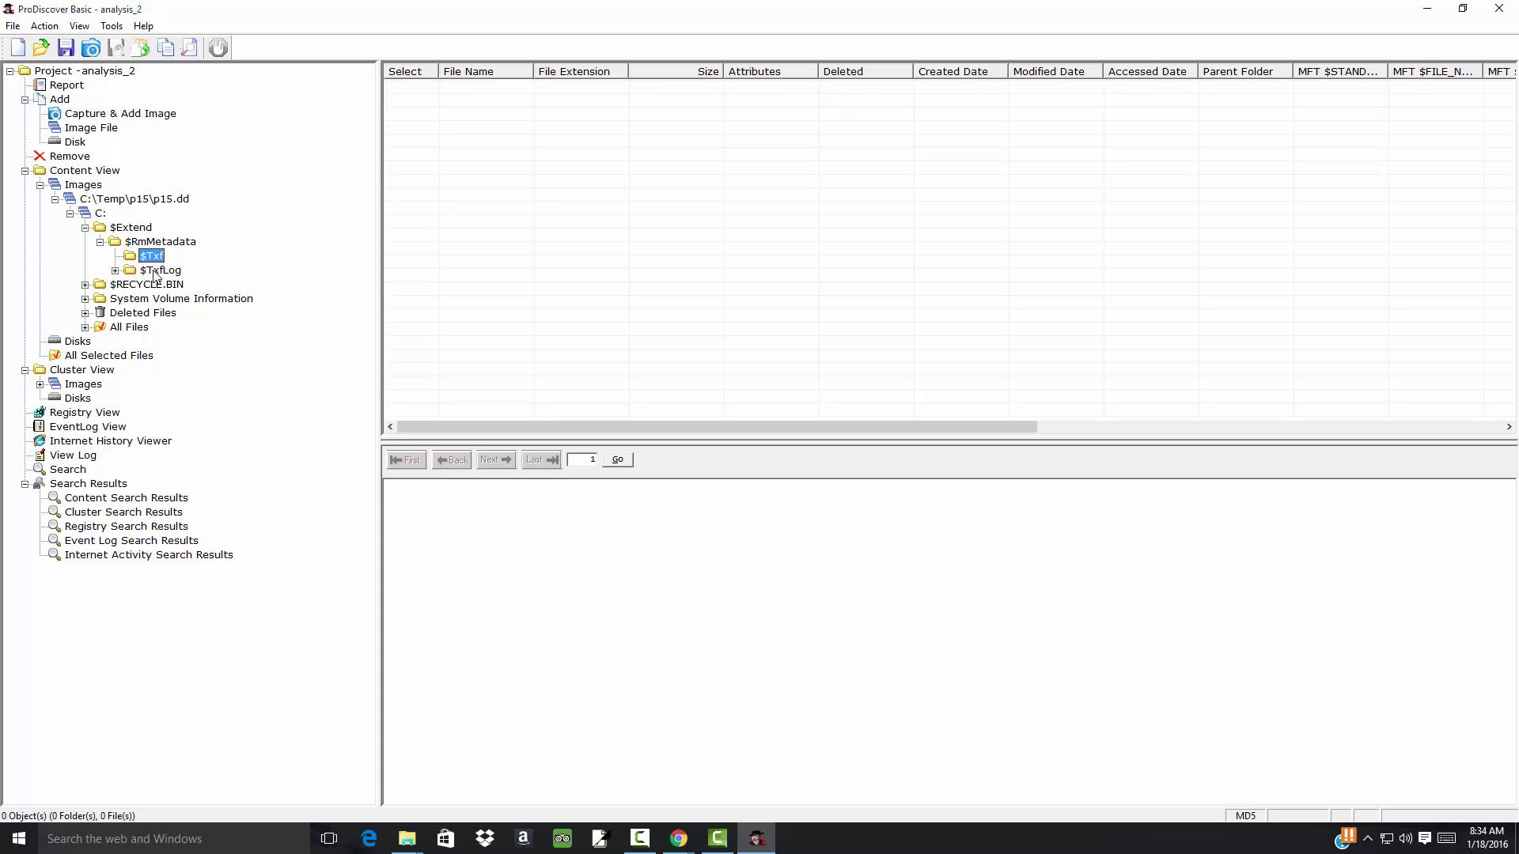
pyautogui.click(152, 270)
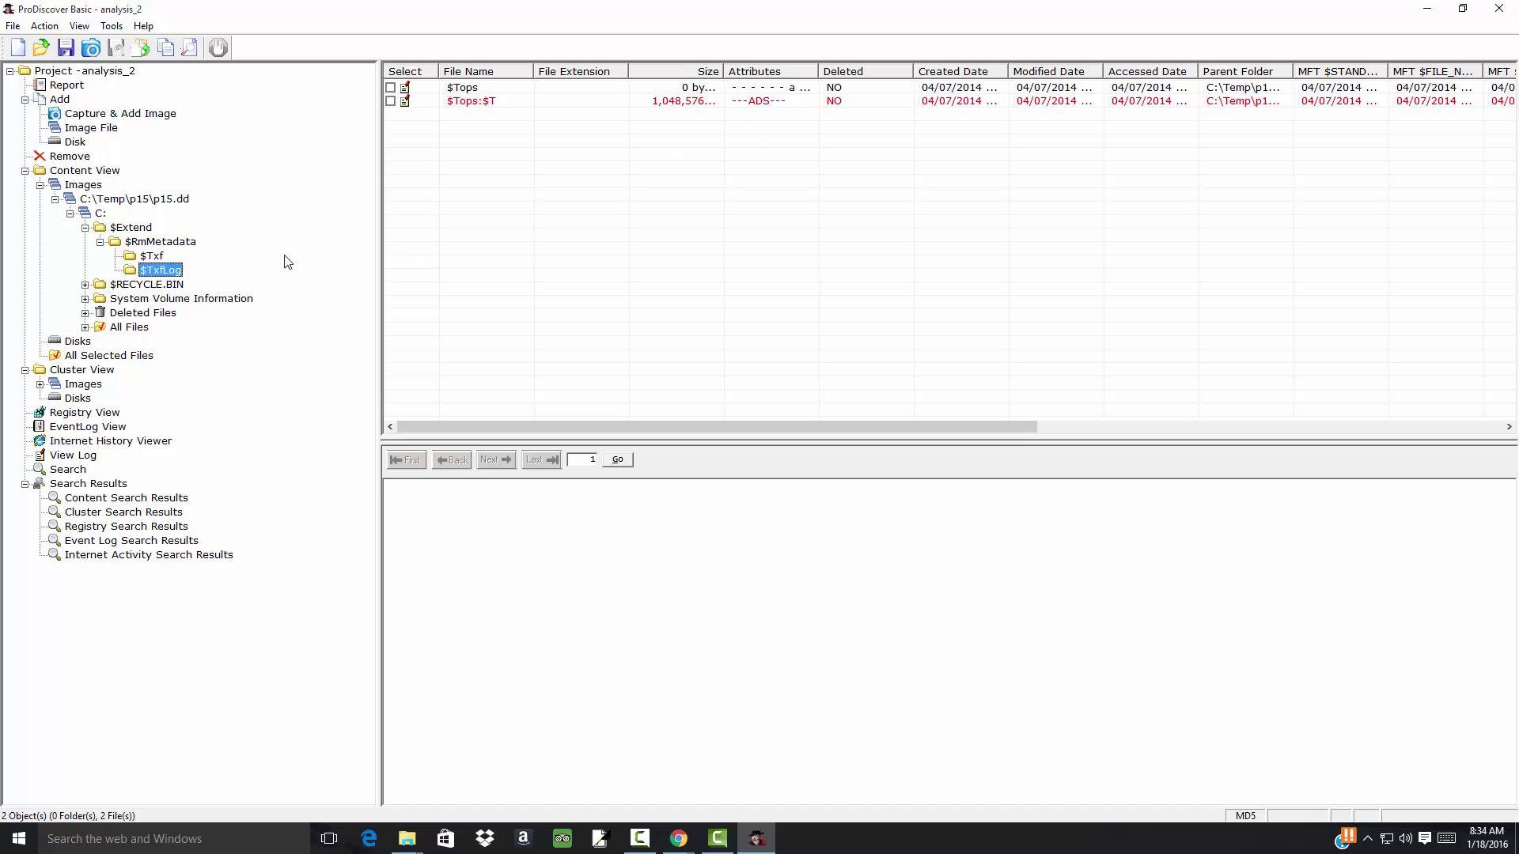
# List $RECYCLE.BIN's desktop.ini and System Volume Information\EfaData's SYMEFA.DB file.
pyautogui.click(152, 284)
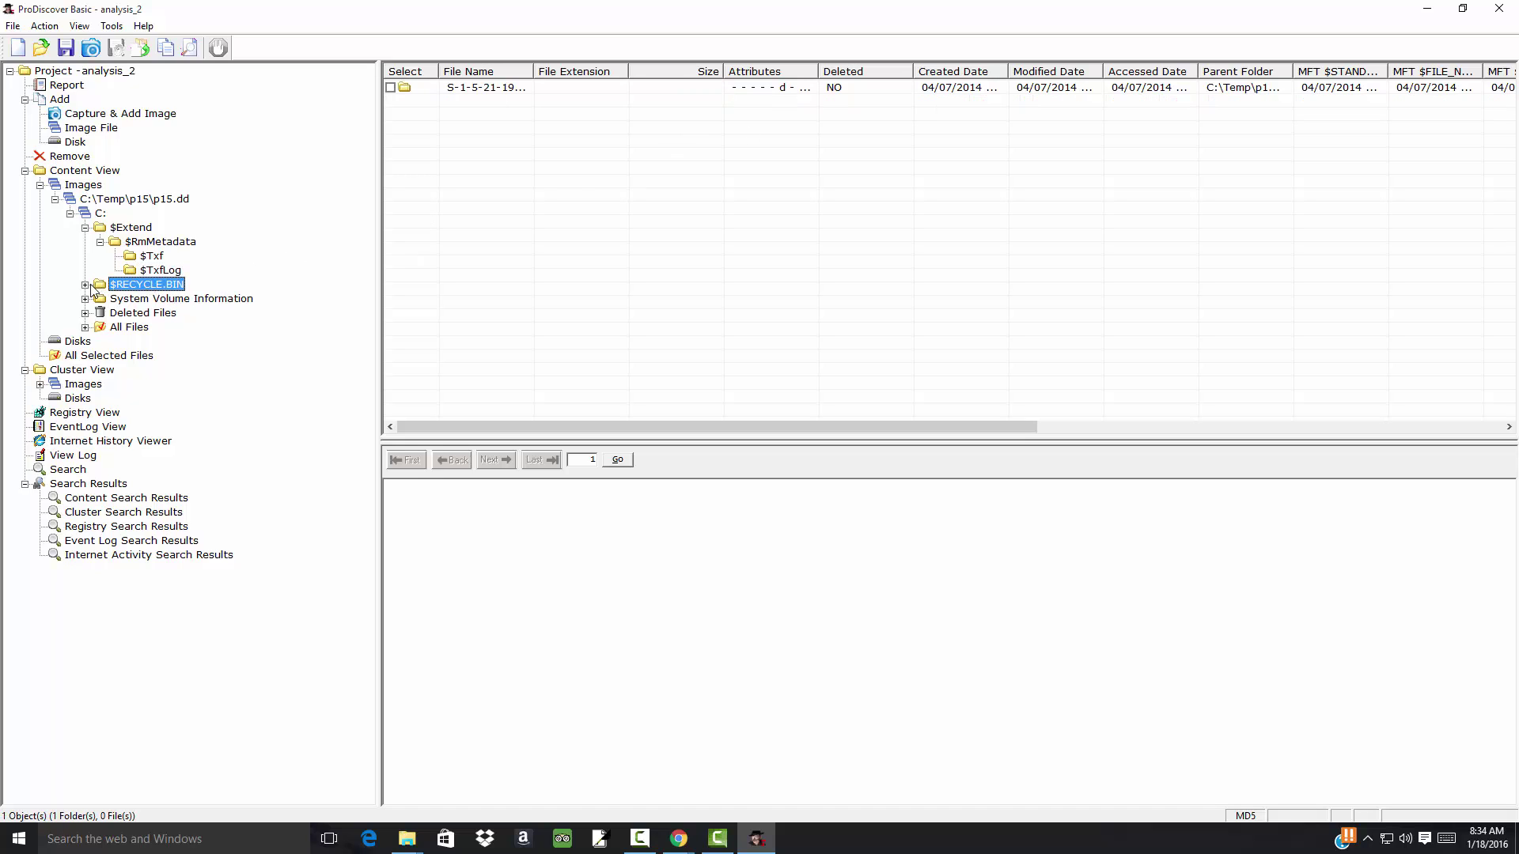
pyautogui.click(84, 285)
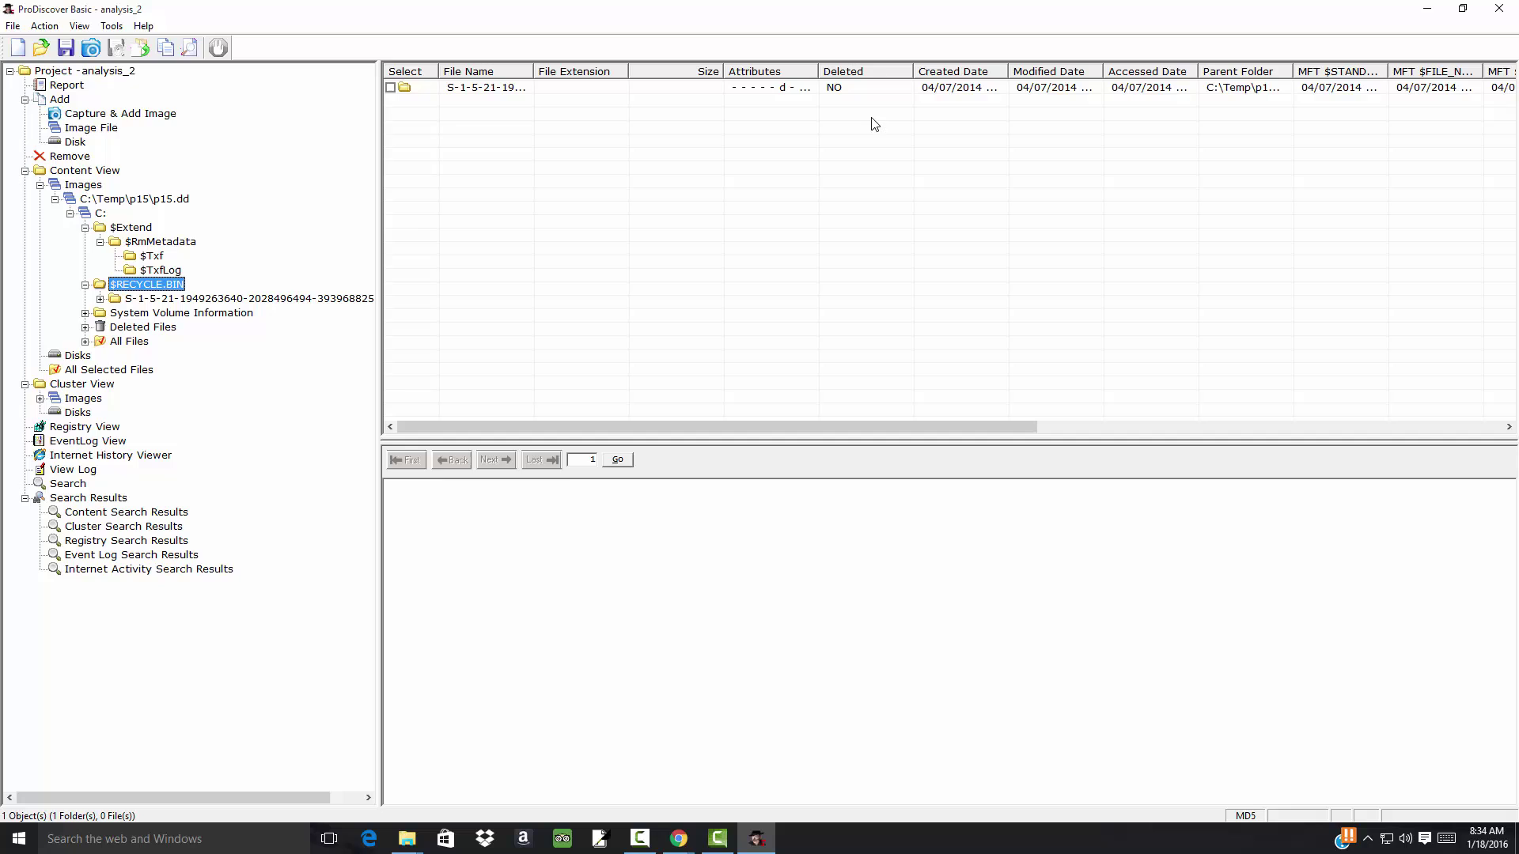
pyautogui.click(254, 297)
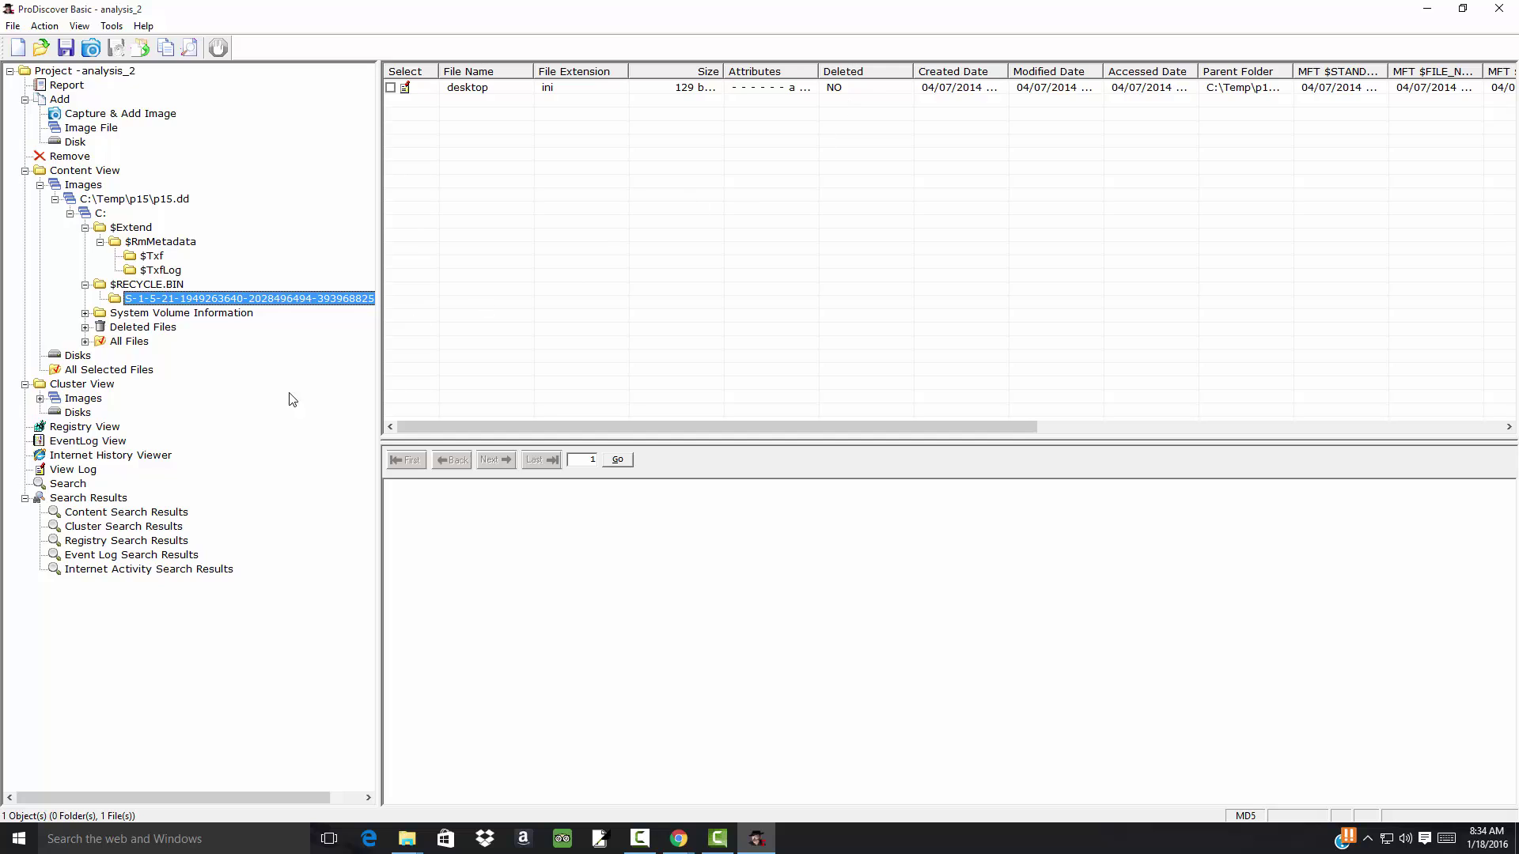
pyautogui.click(159, 313)
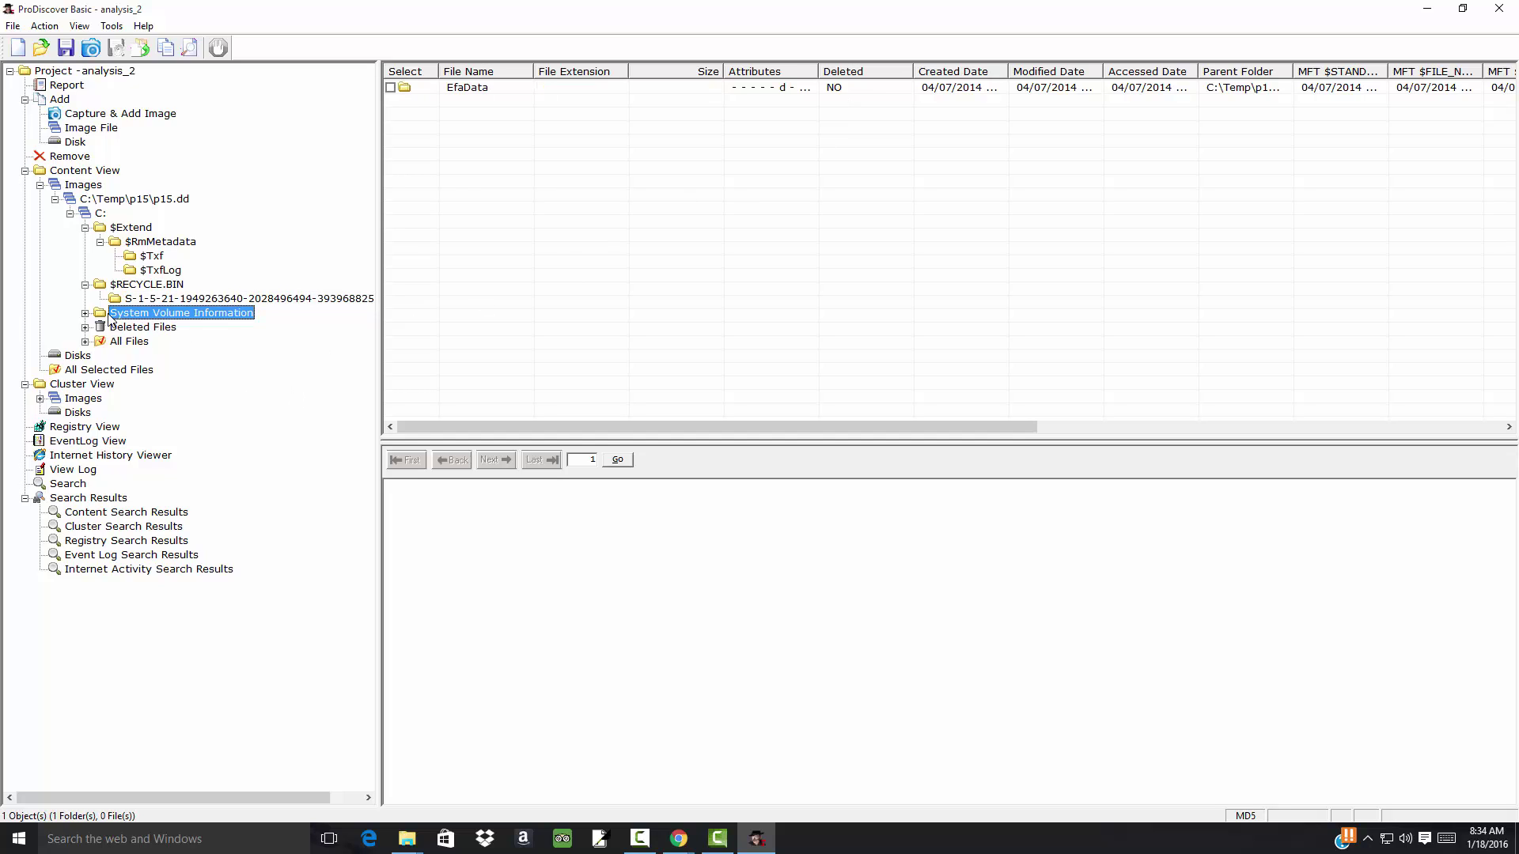
pyautogui.click(86, 313)
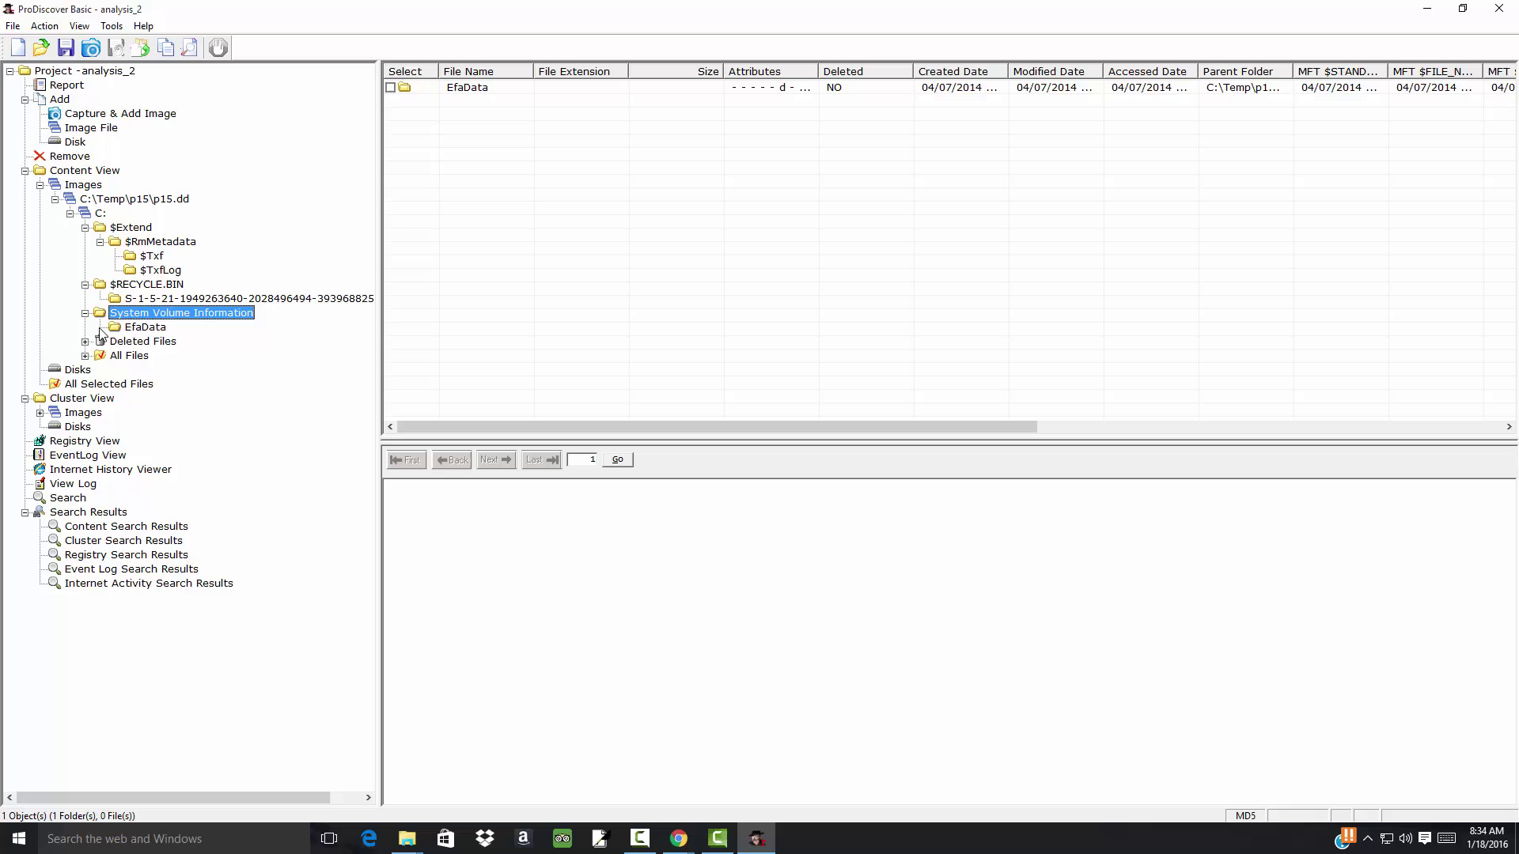
pyautogui.click(144, 329)
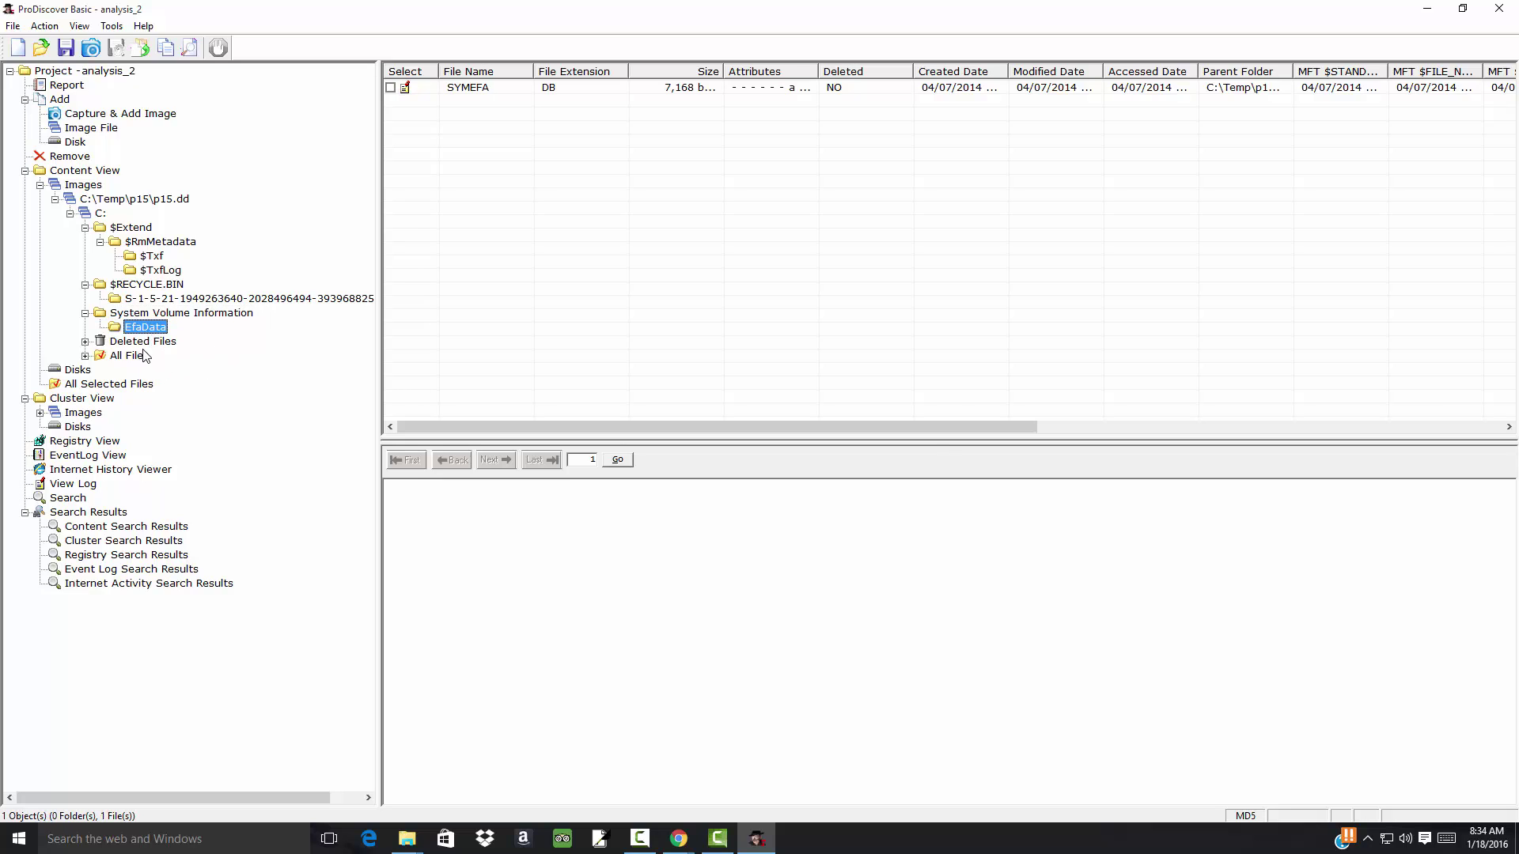
# Skip the full All Files listing, list the two deleted files, and widen the File Name column.
pyautogui.click(145, 355)
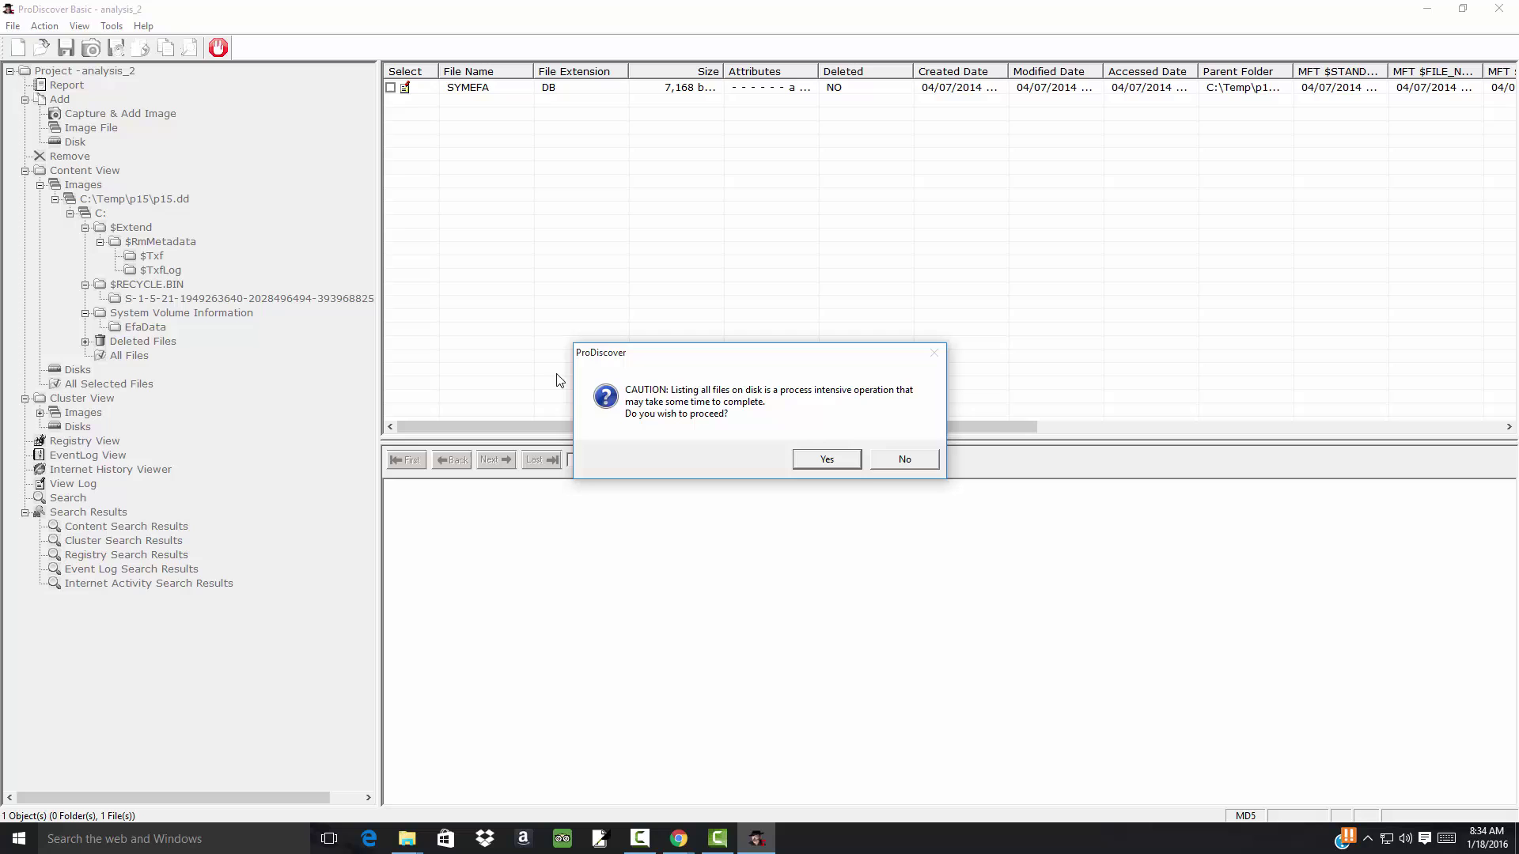
pyautogui.click(906, 461)
pyautogui.click(133, 341)
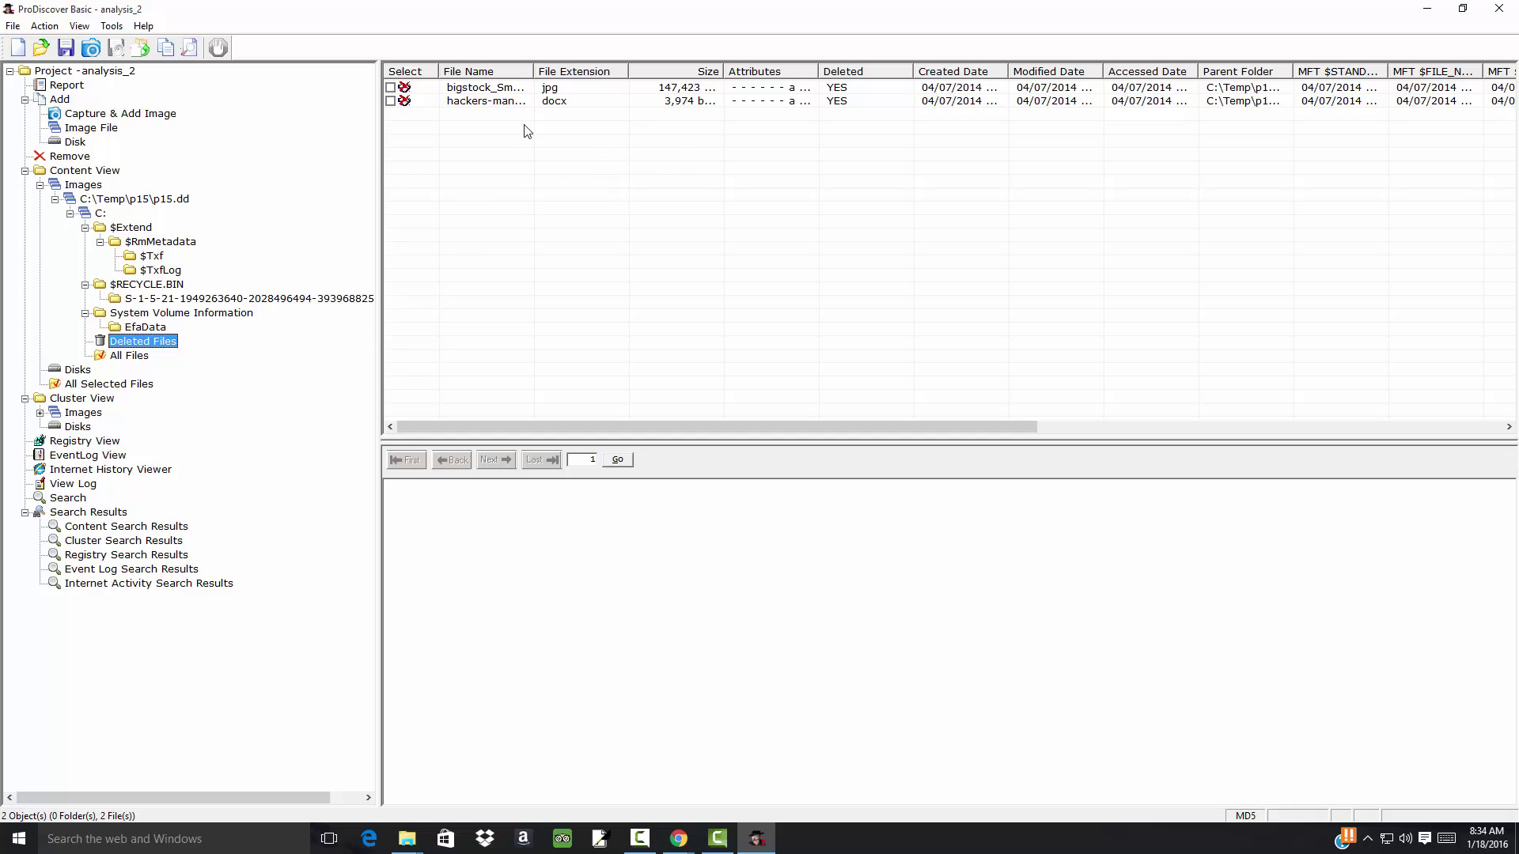
pyautogui.click(506, 89)
pyautogui.moveTo(534, 71); pyautogui.dragTo(601, 71)
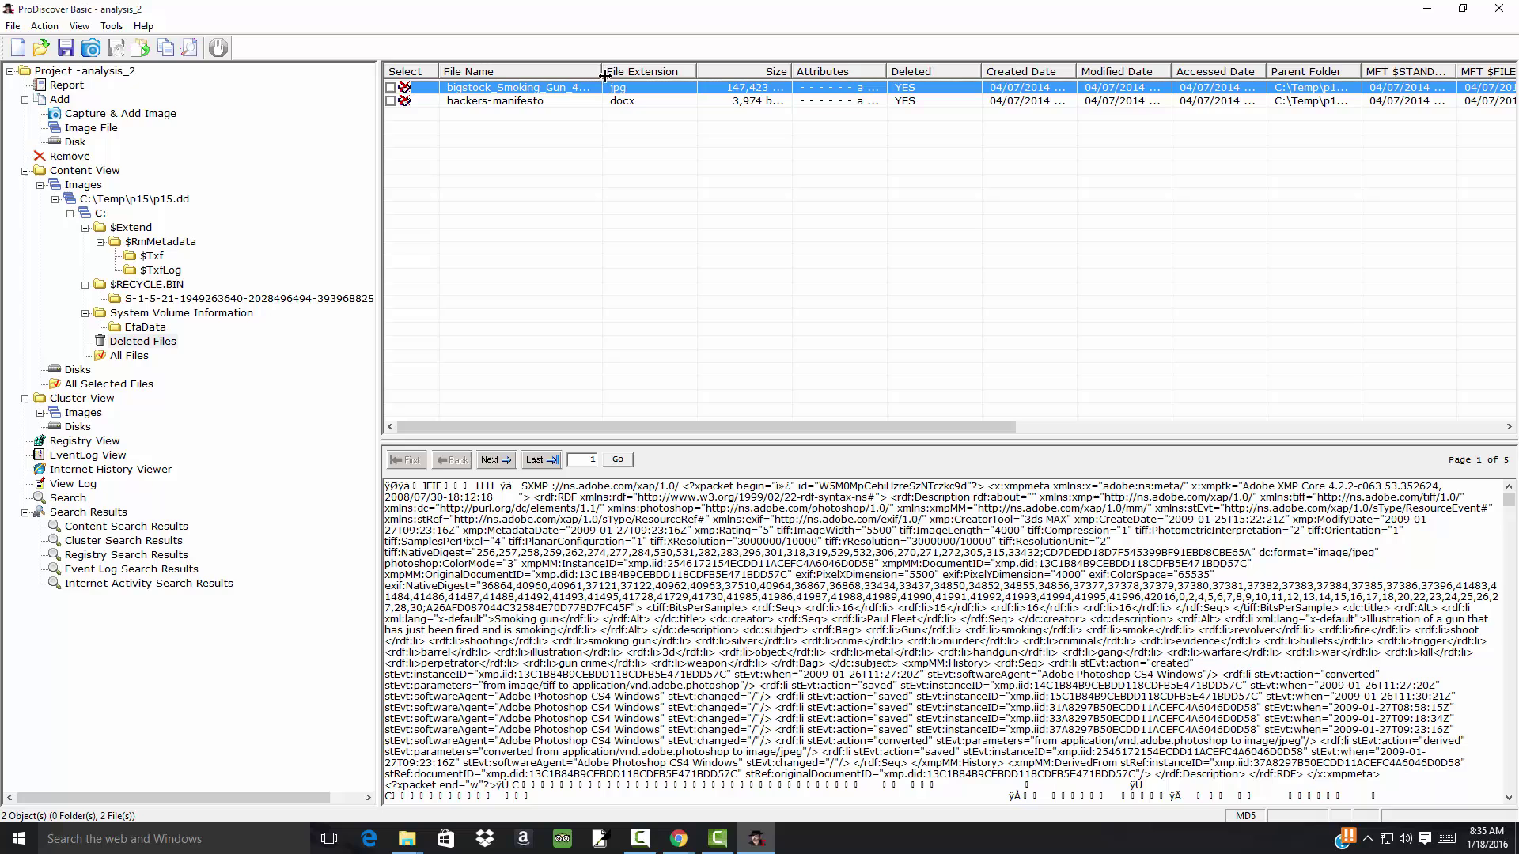
pyautogui.rightClick(555, 95)
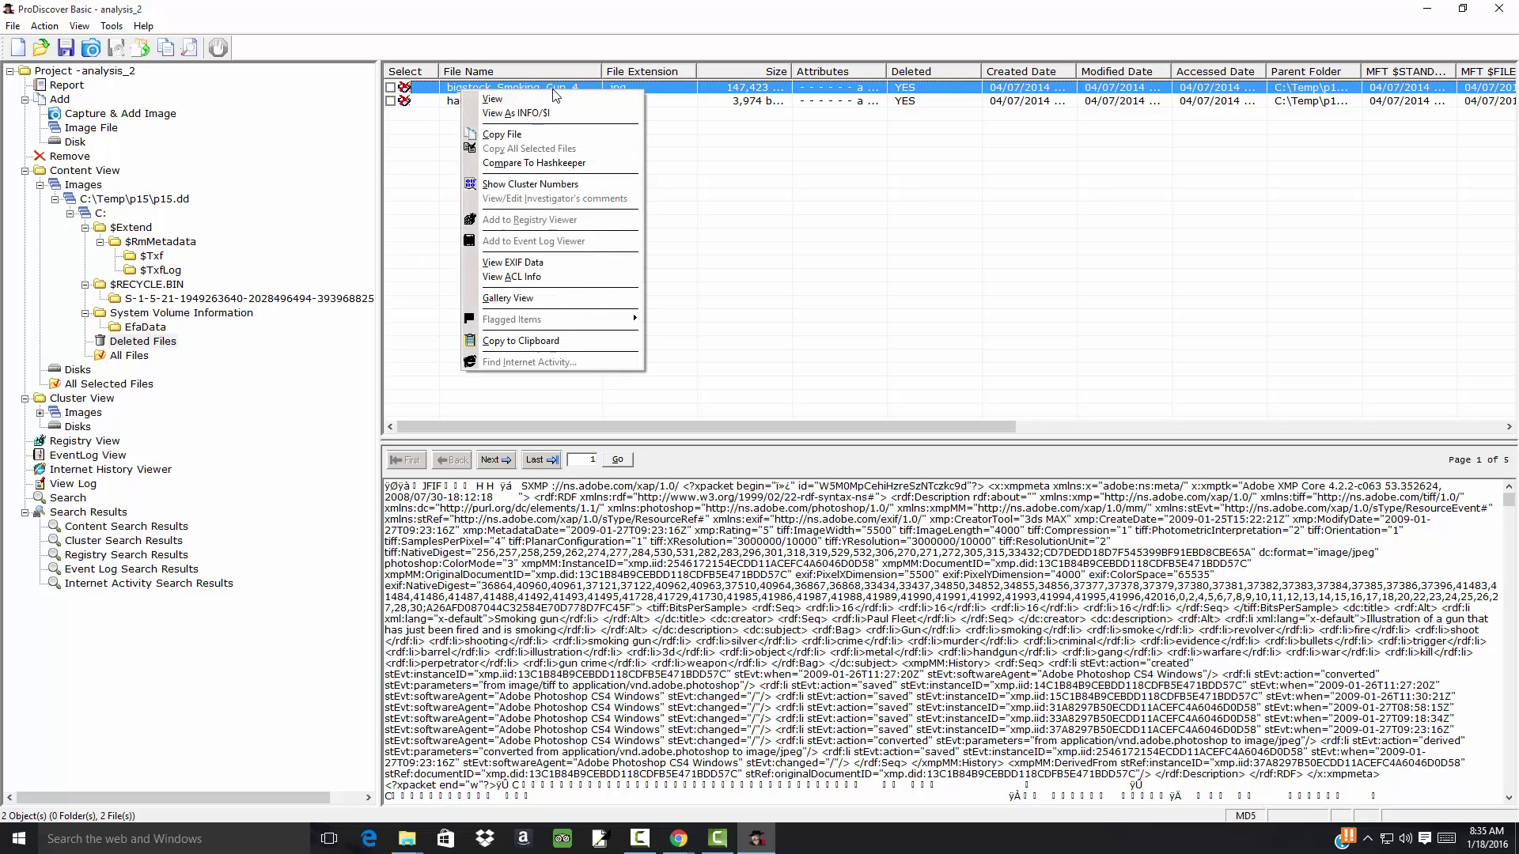
pyautogui.click(554, 98)
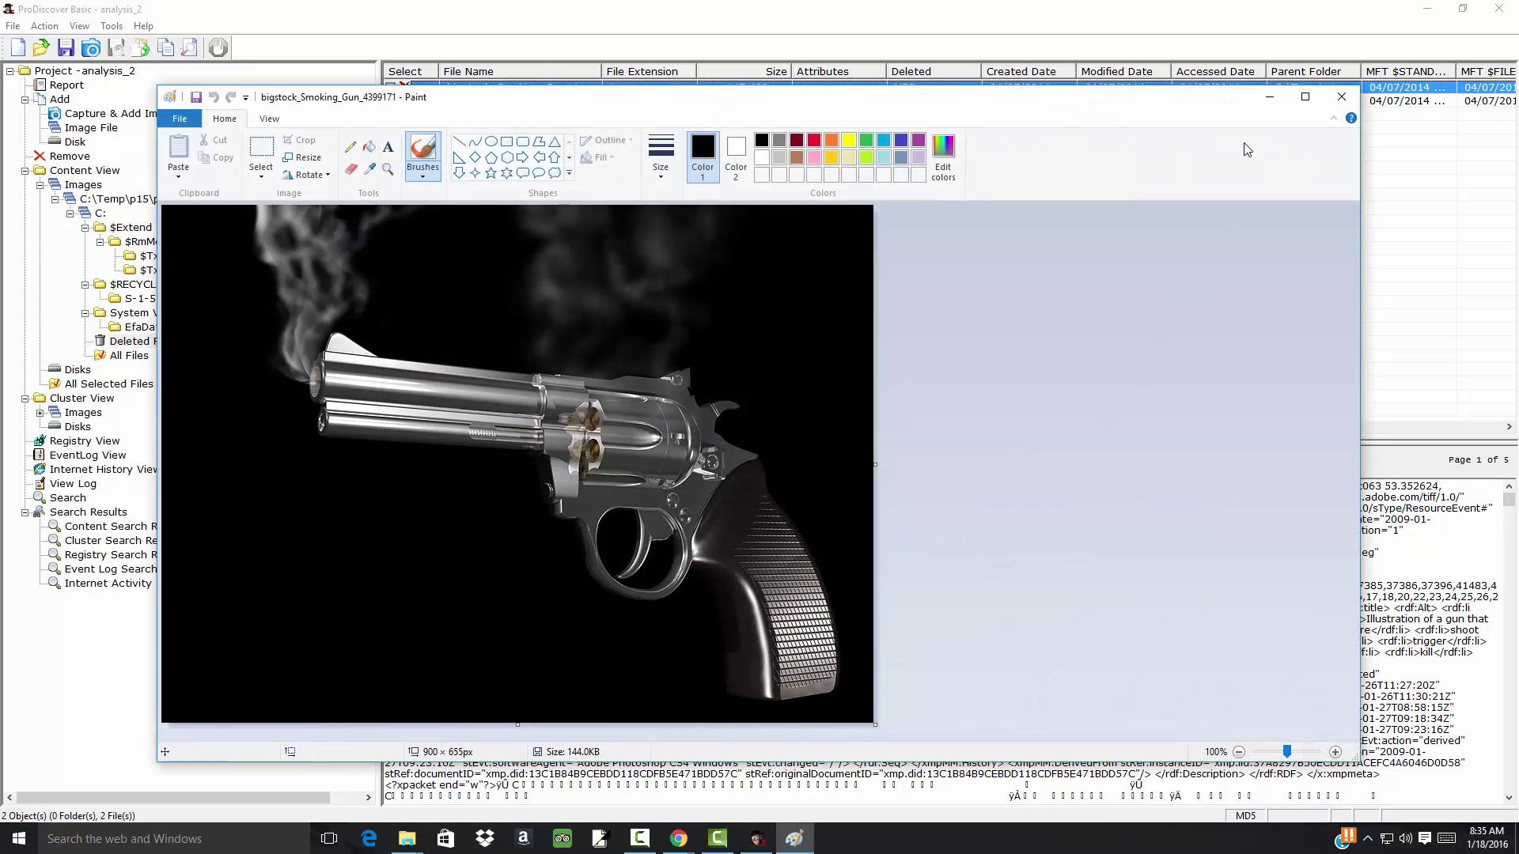
pyautogui.click(1341, 97)
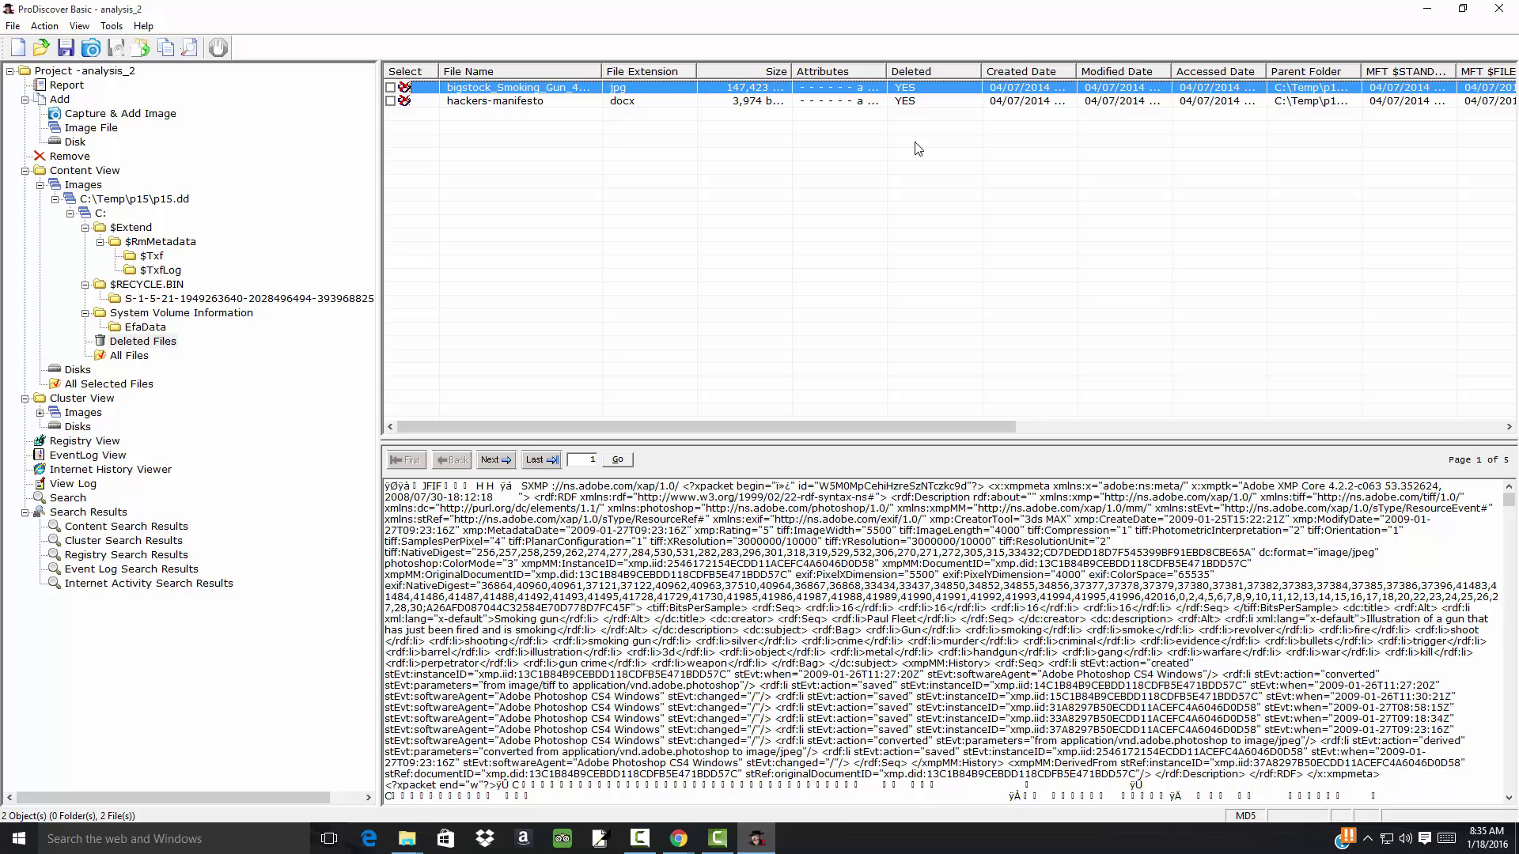
# Open the deleted hackers-manifesto.docx in Word to read it, then close Word.
pyautogui.click(513, 102)
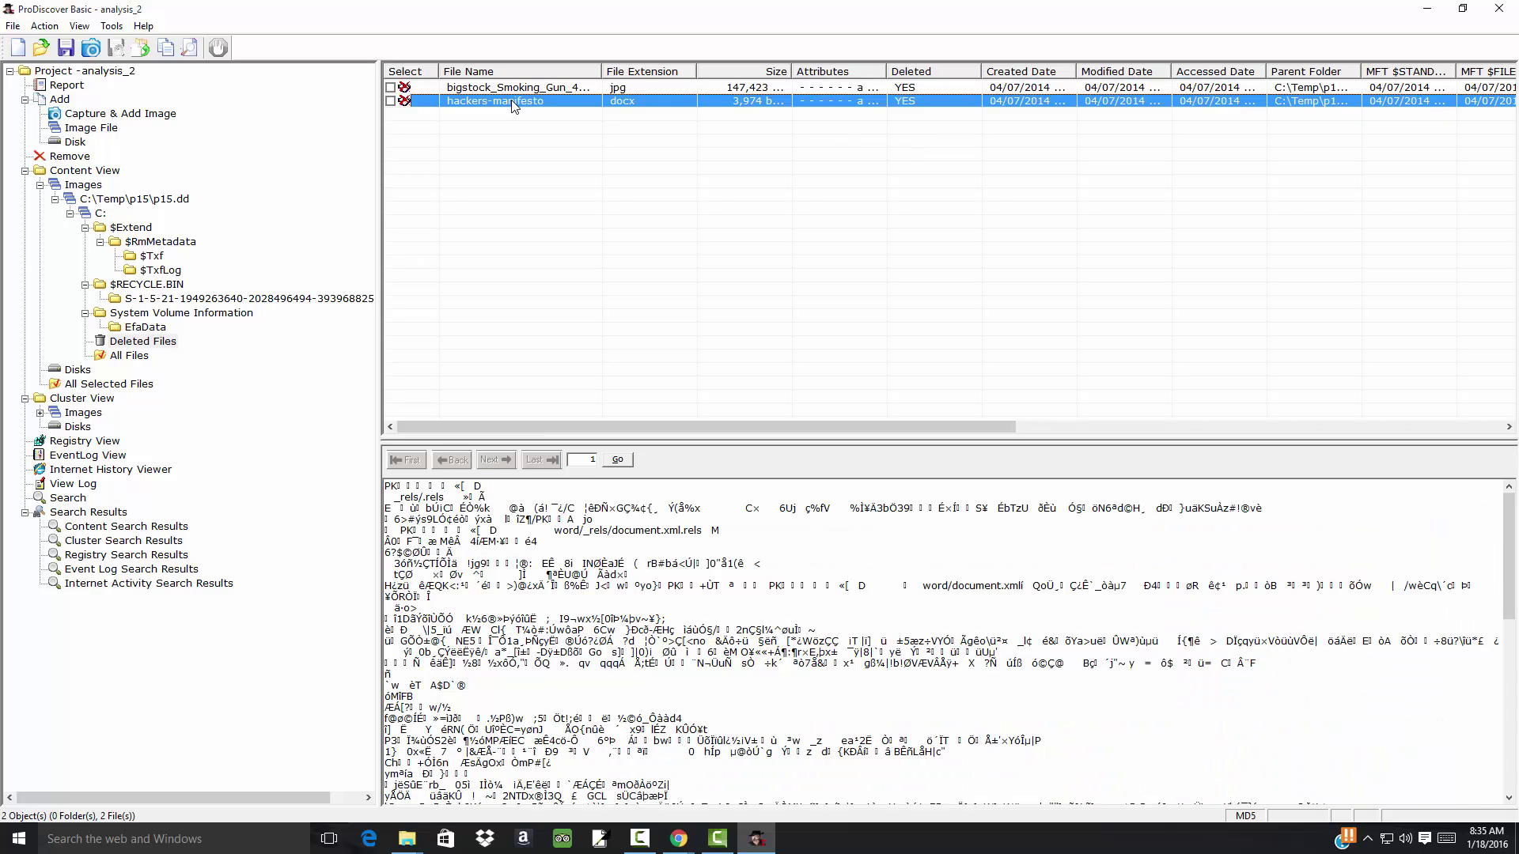
pyautogui.rightClick(515, 107)
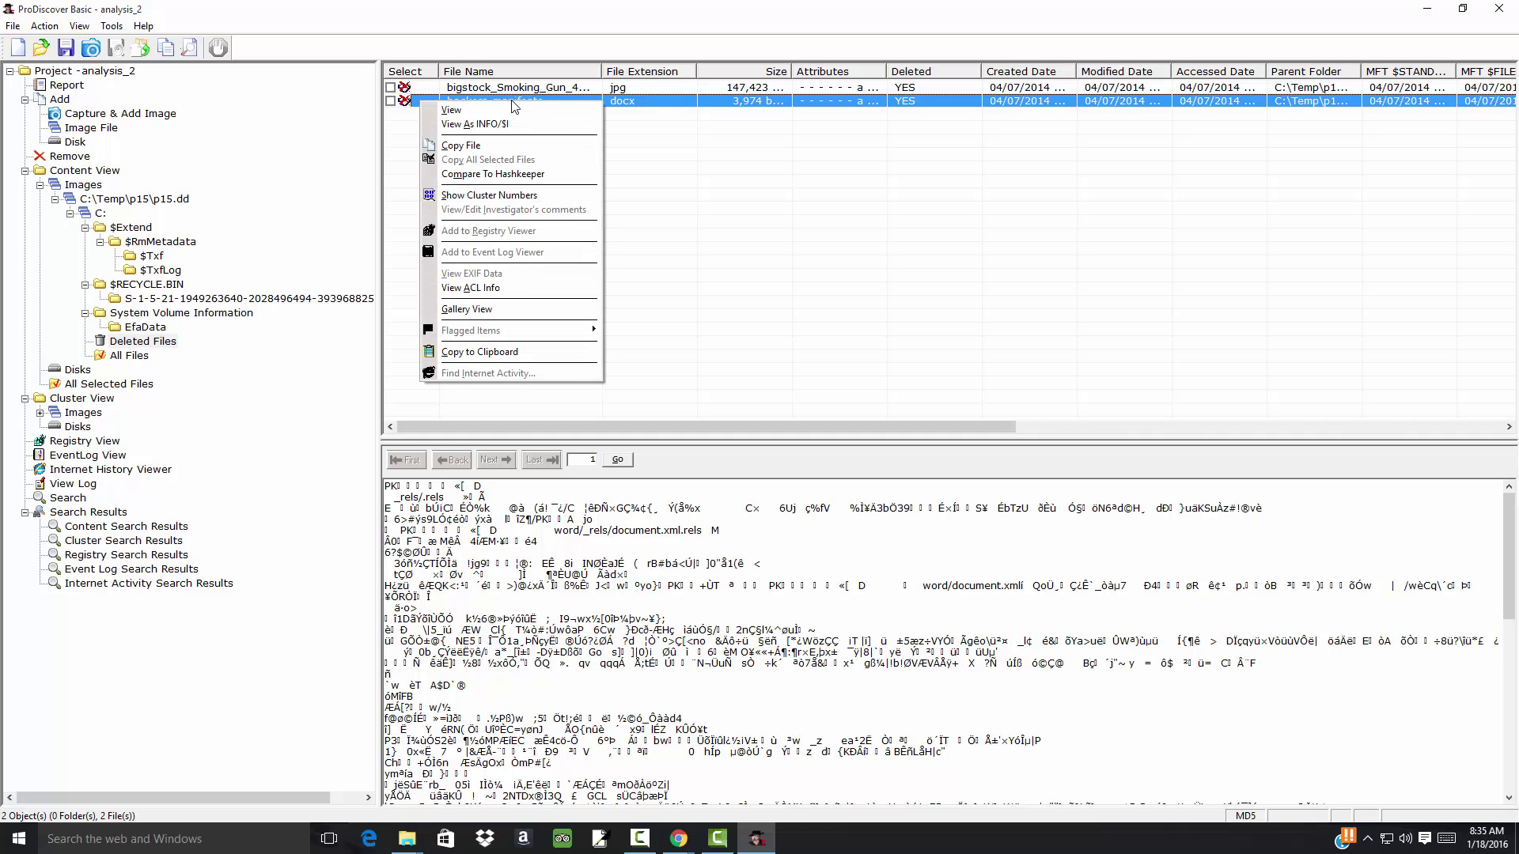
pyautogui.click(503, 114)
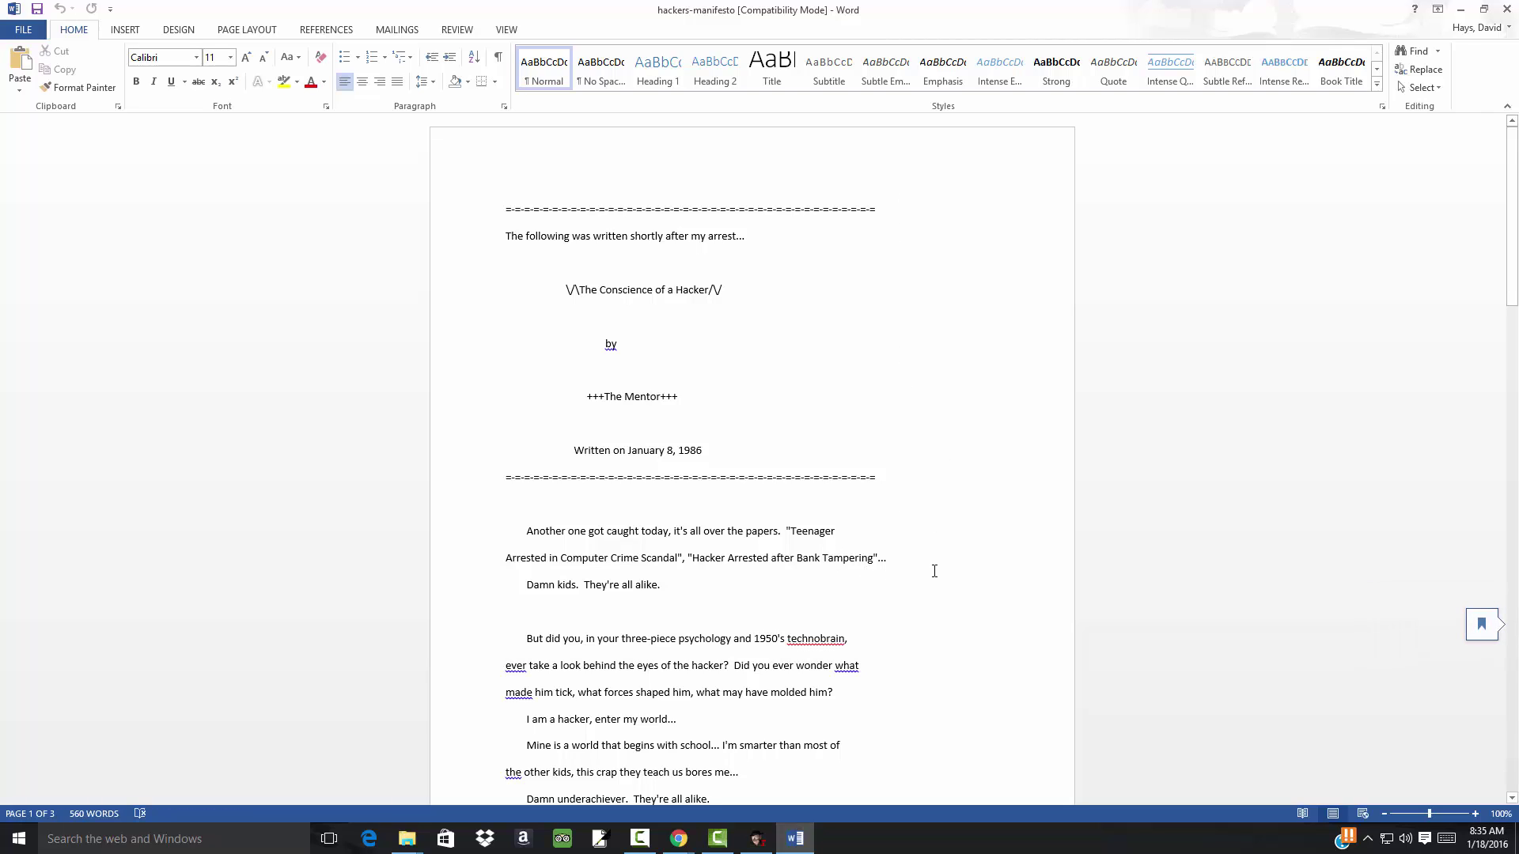
pyautogui.click(1506, 8)
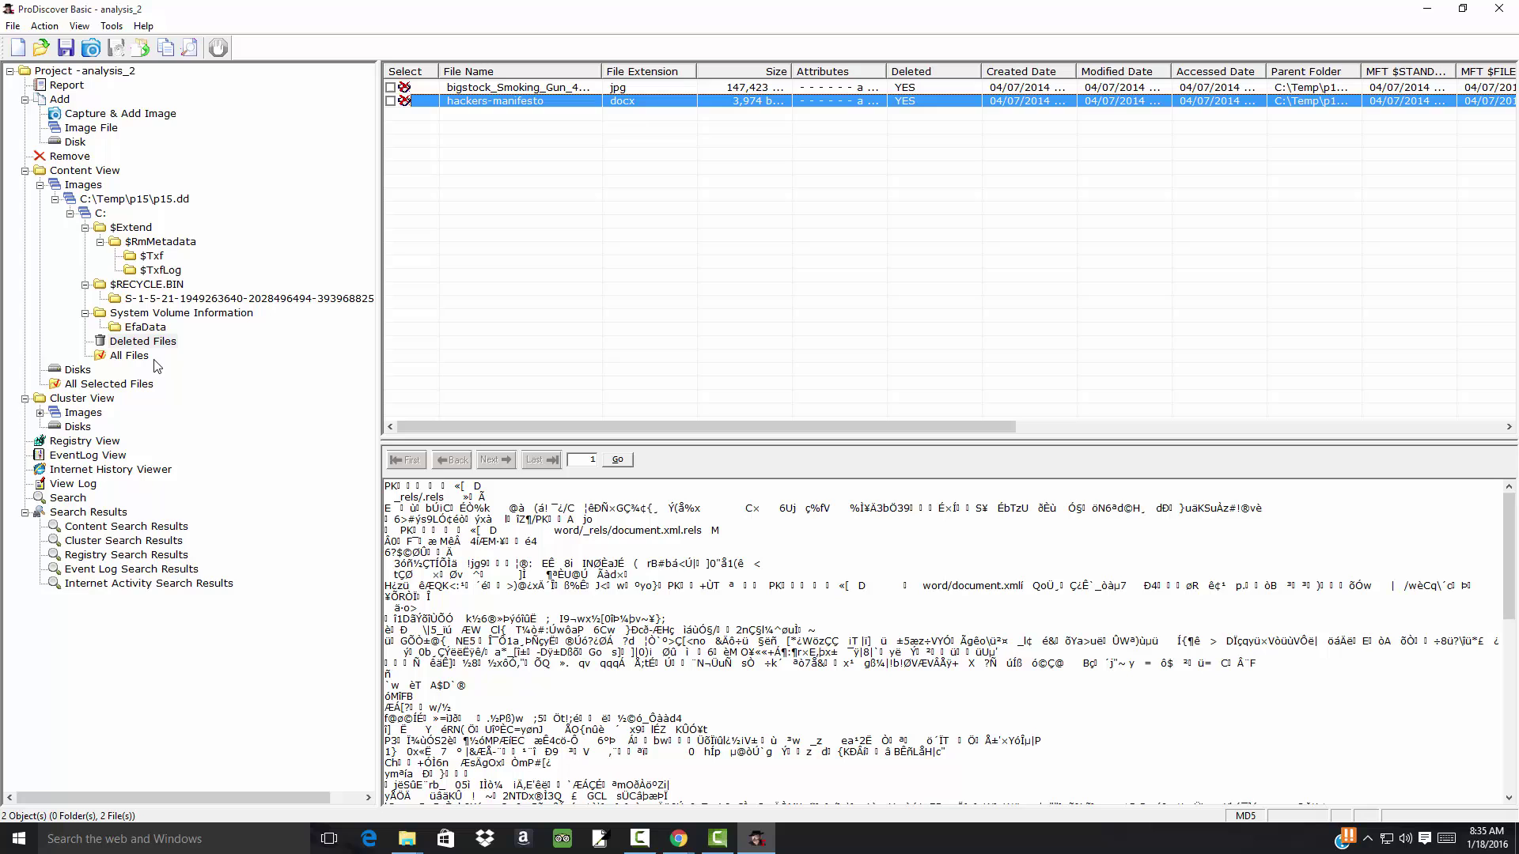
# Copy hackers-manifesto.docx out of the image into C:\Temp\p15.
pyautogui.rightClick(531, 105)
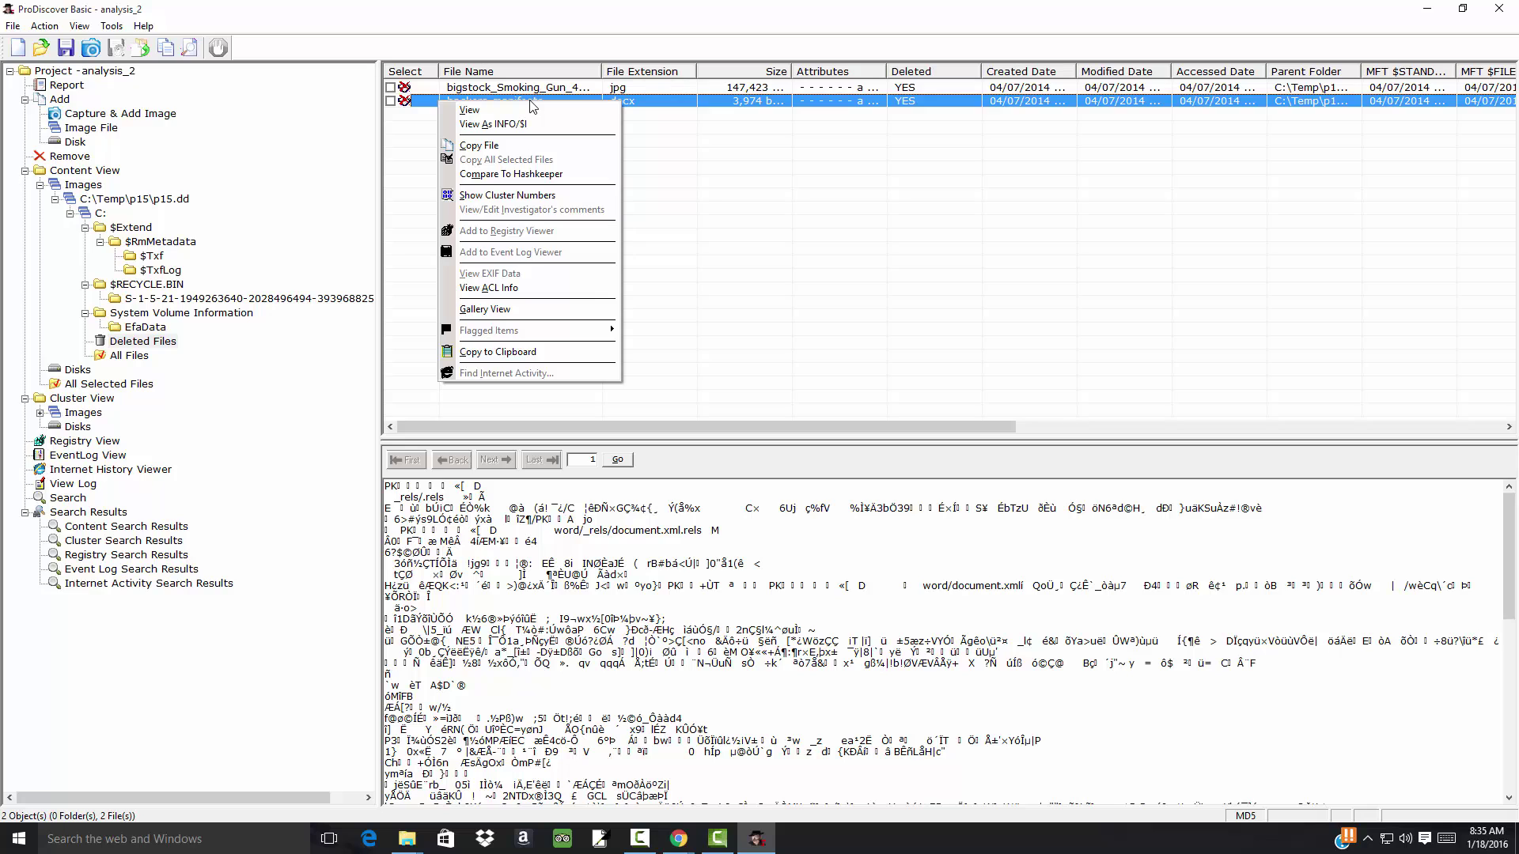
pyautogui.click(505, 145)
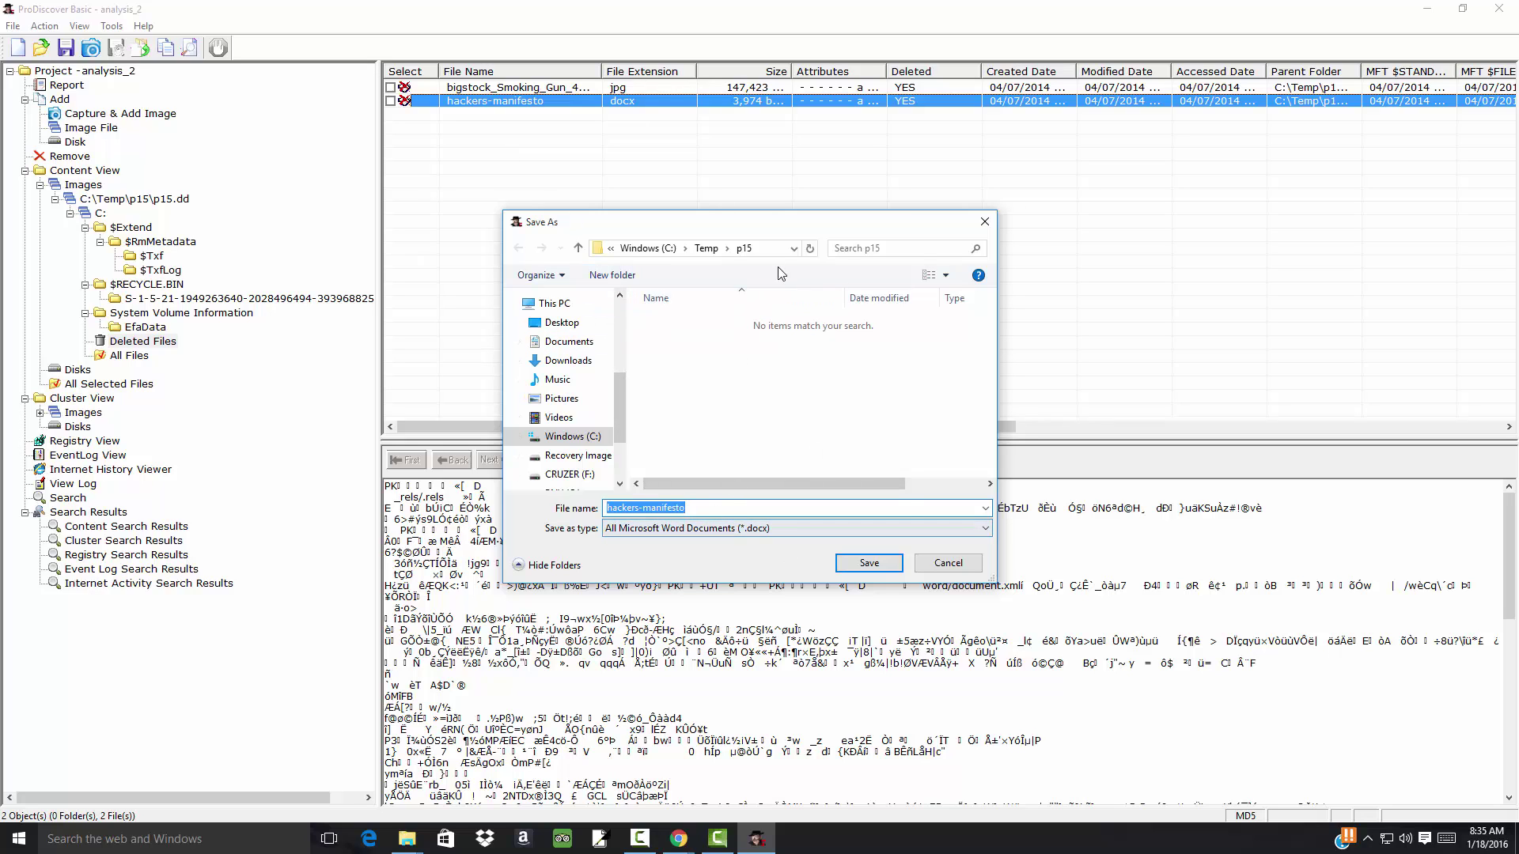
pyautogui.click(877, 563)
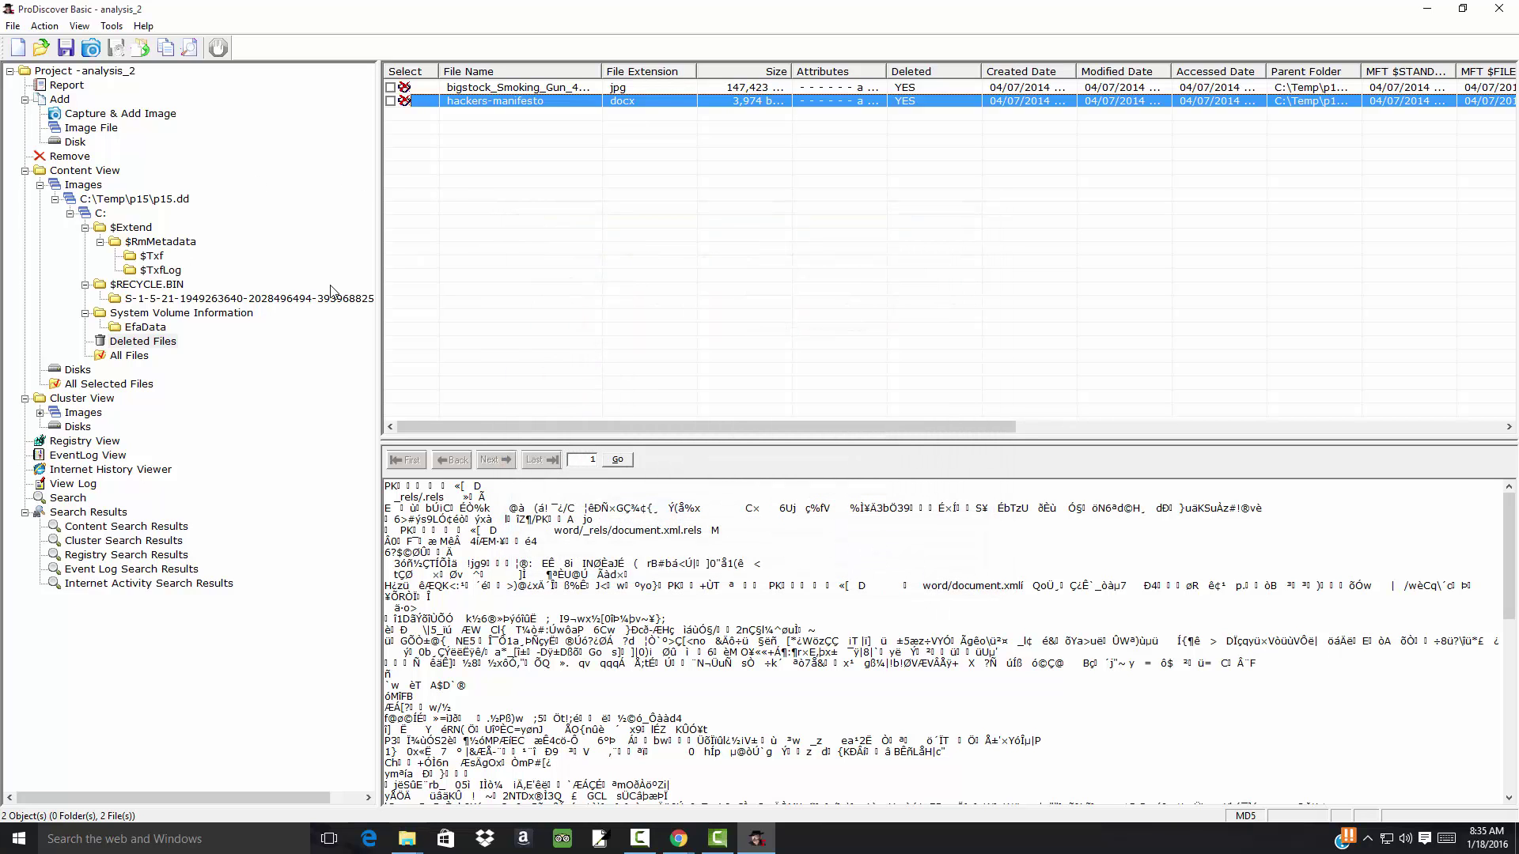
# Copy the deleted bigstock_Smoking_Gun_4399171.jpg into C:\Temp\p15.
pyautogui.click(508, 90)
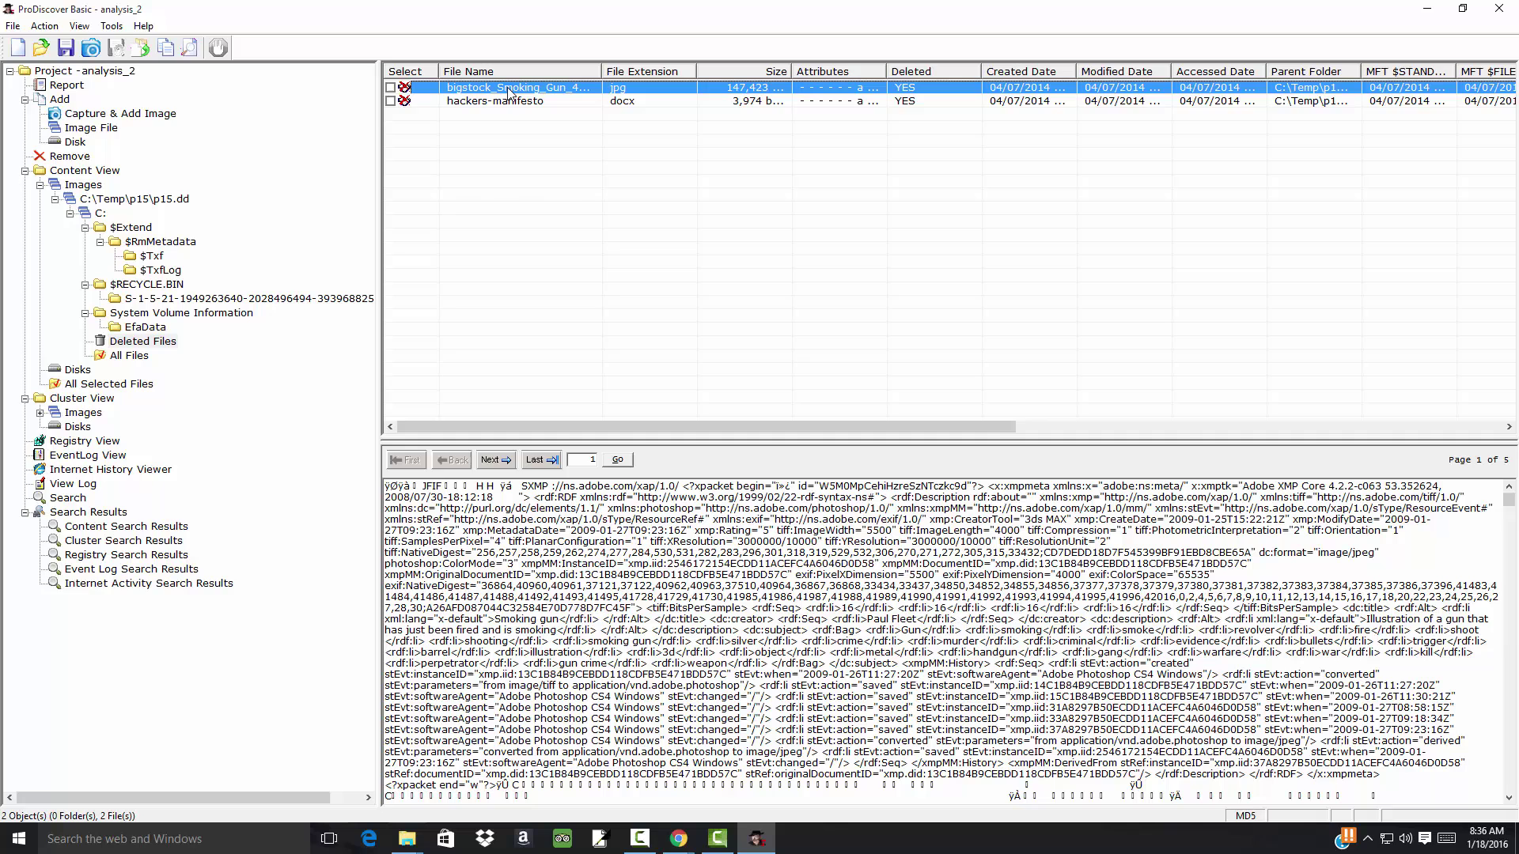
pyautogui.rightClick(417, 88)
pyautogui.click(490, 132)
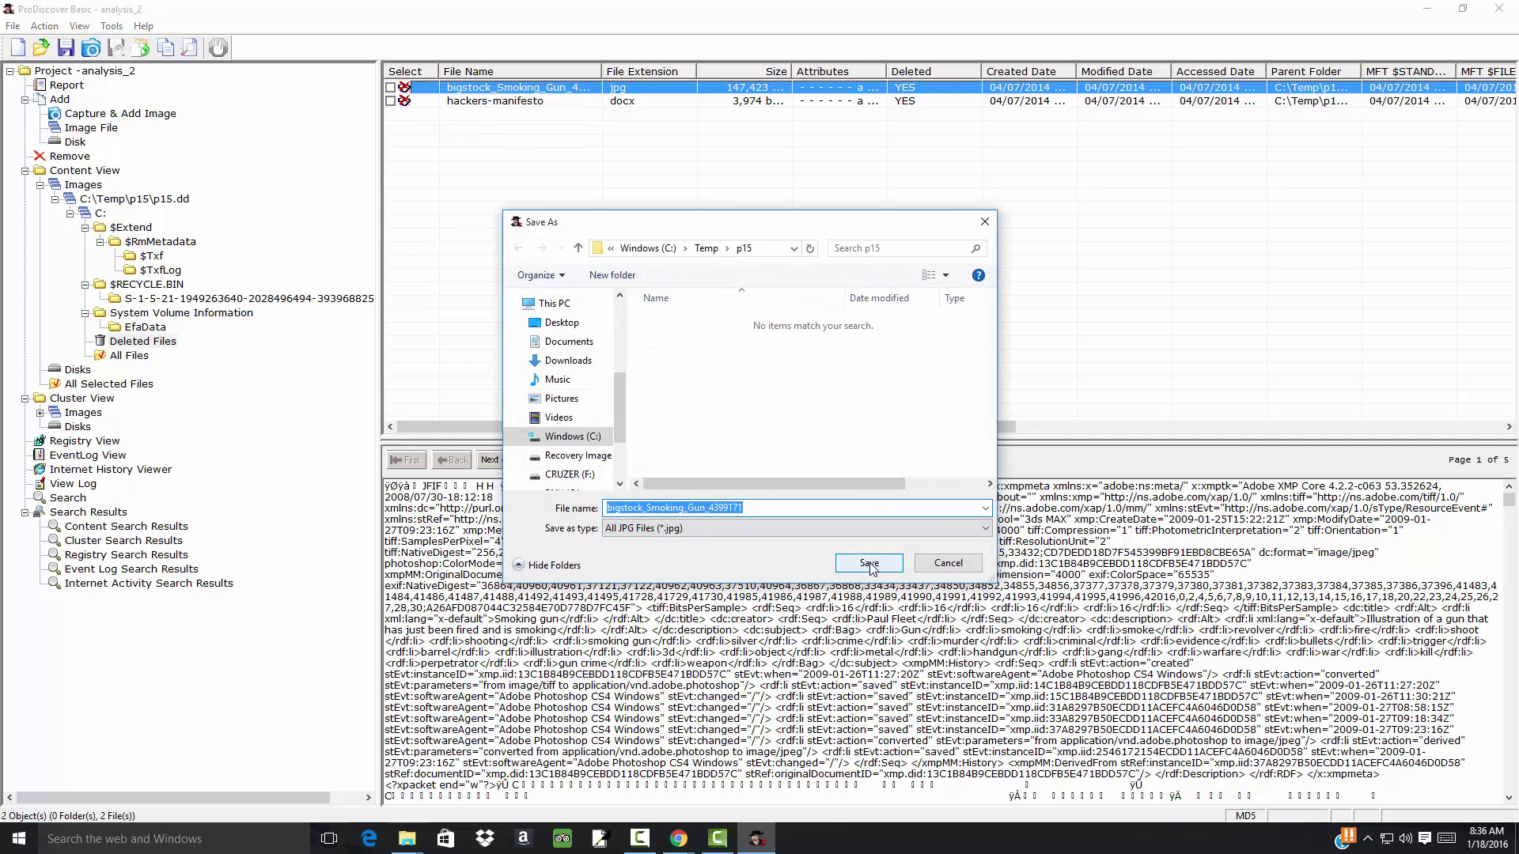
pyautogui.click(869, 566)
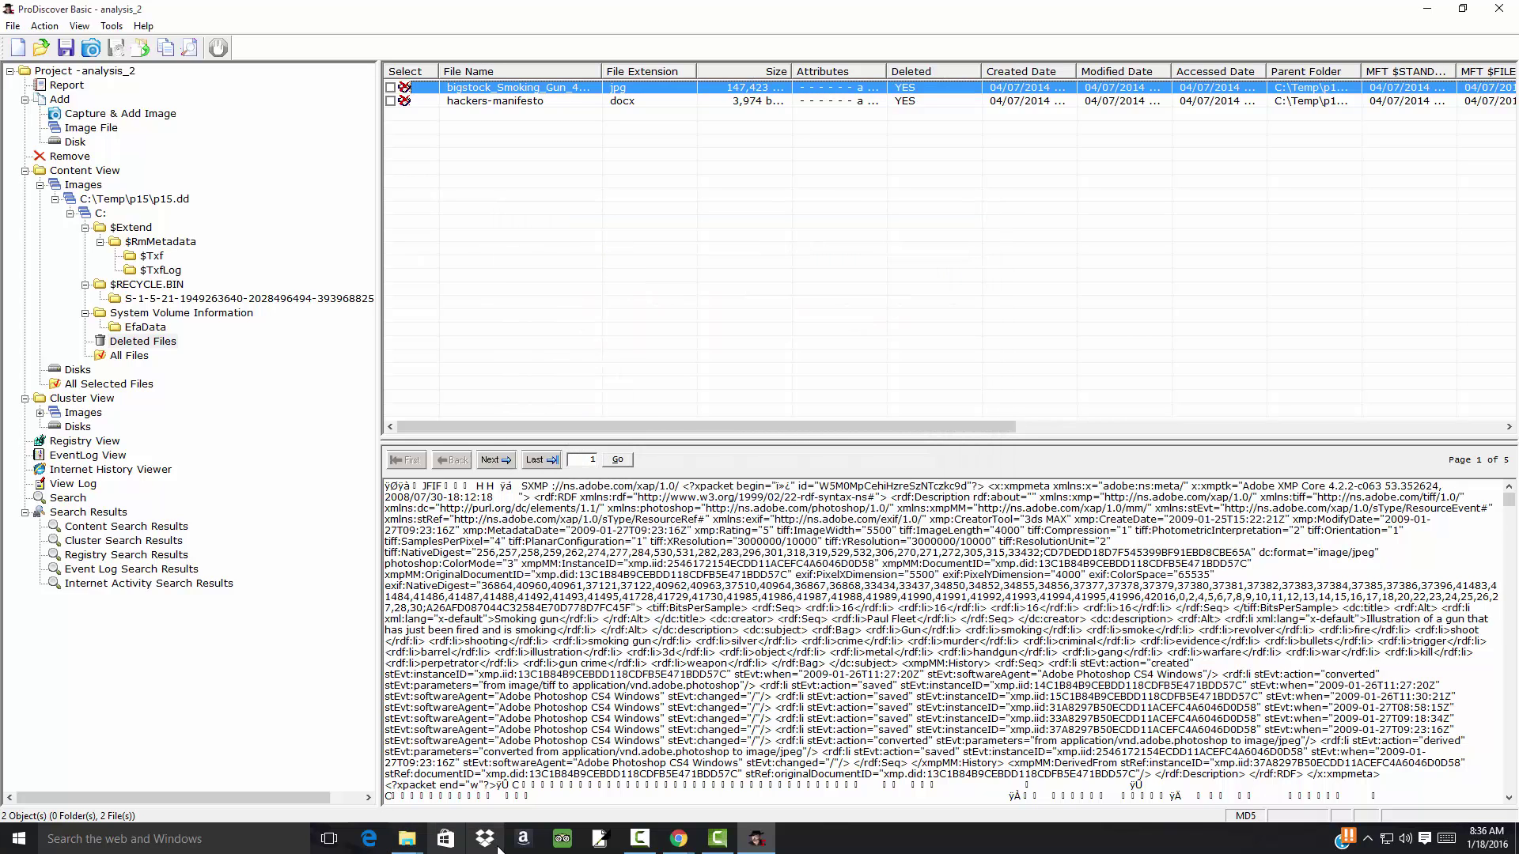
pyautogui.click(422, 842)
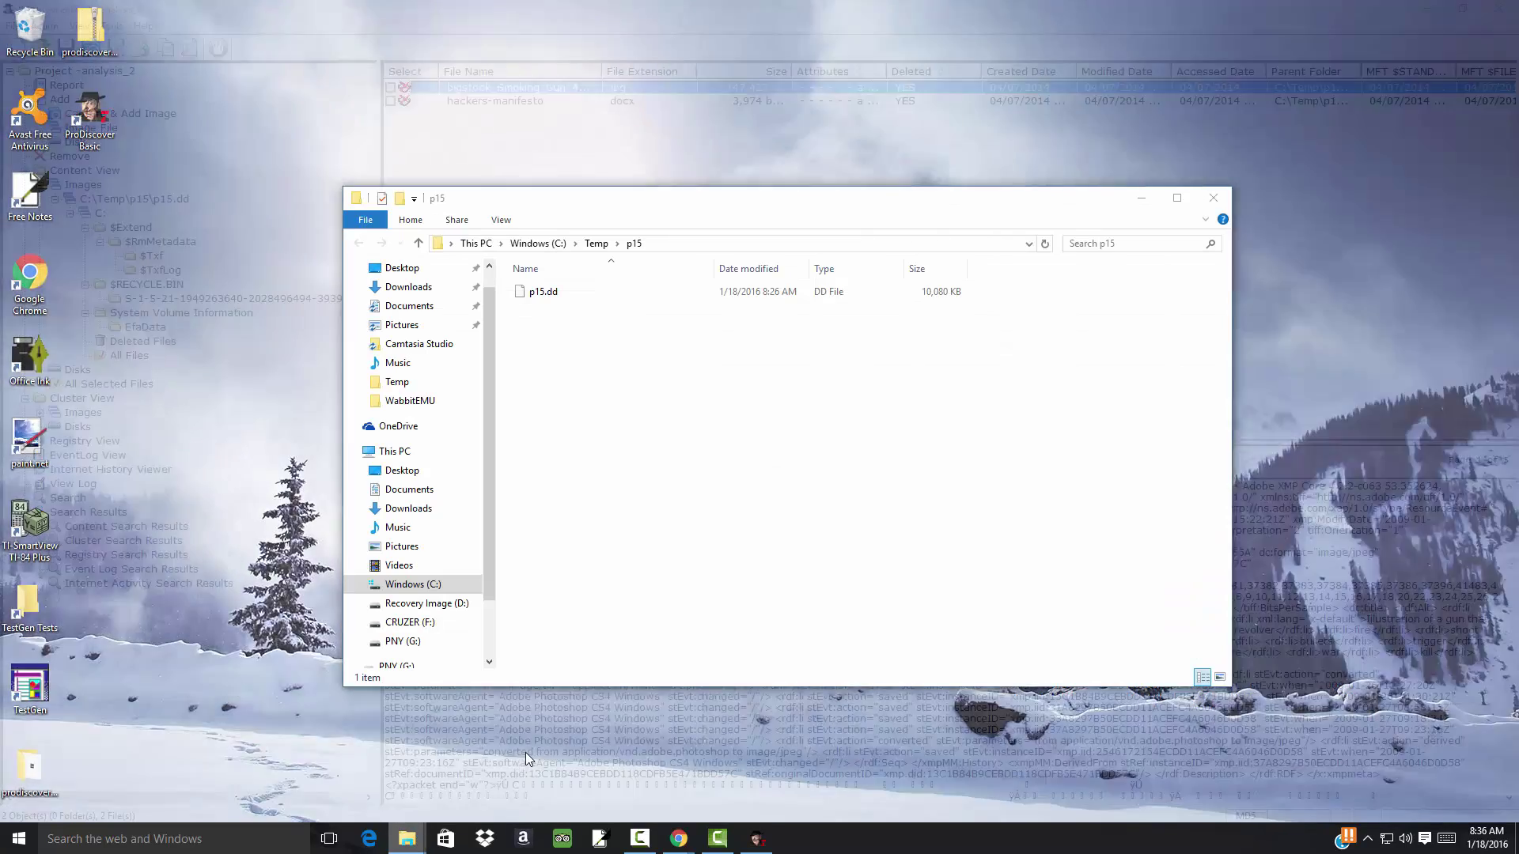
pyautogui.click(525, 752)
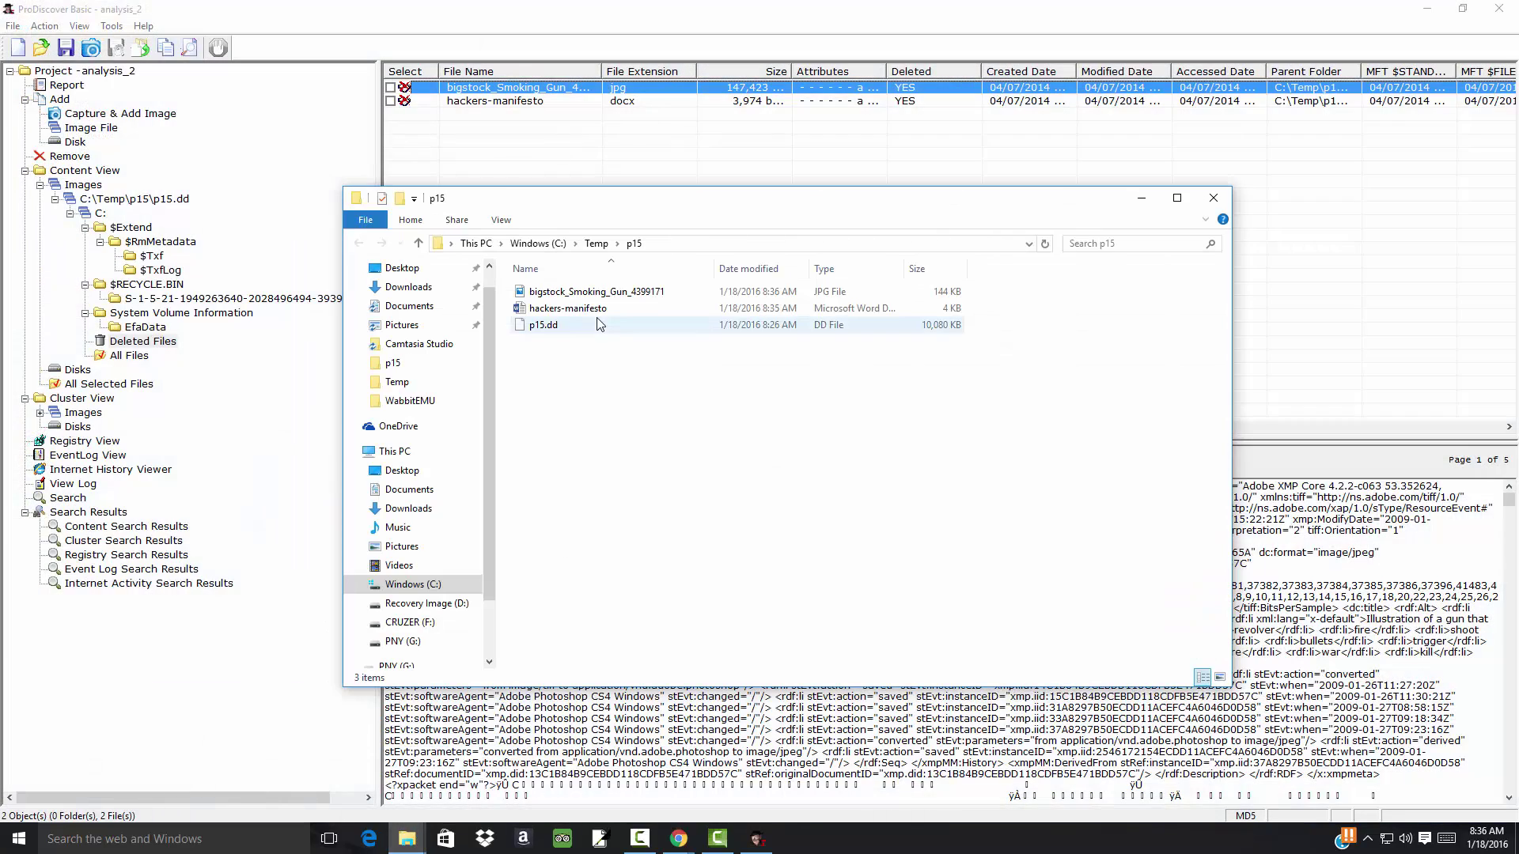
pyautogui.doubleClick(633, 294)
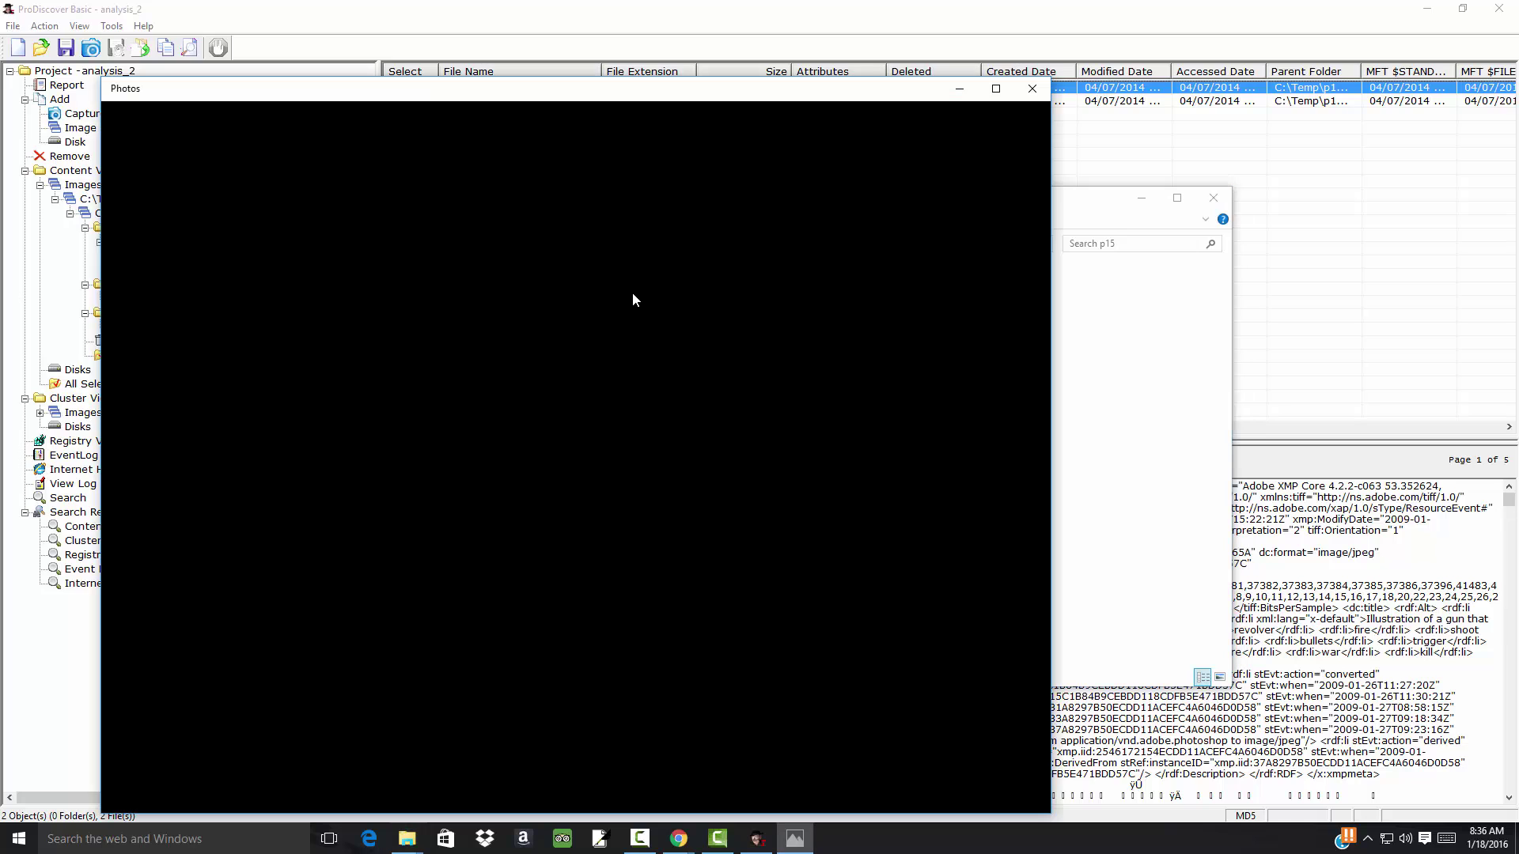
pyautogui.click(1032, 89)
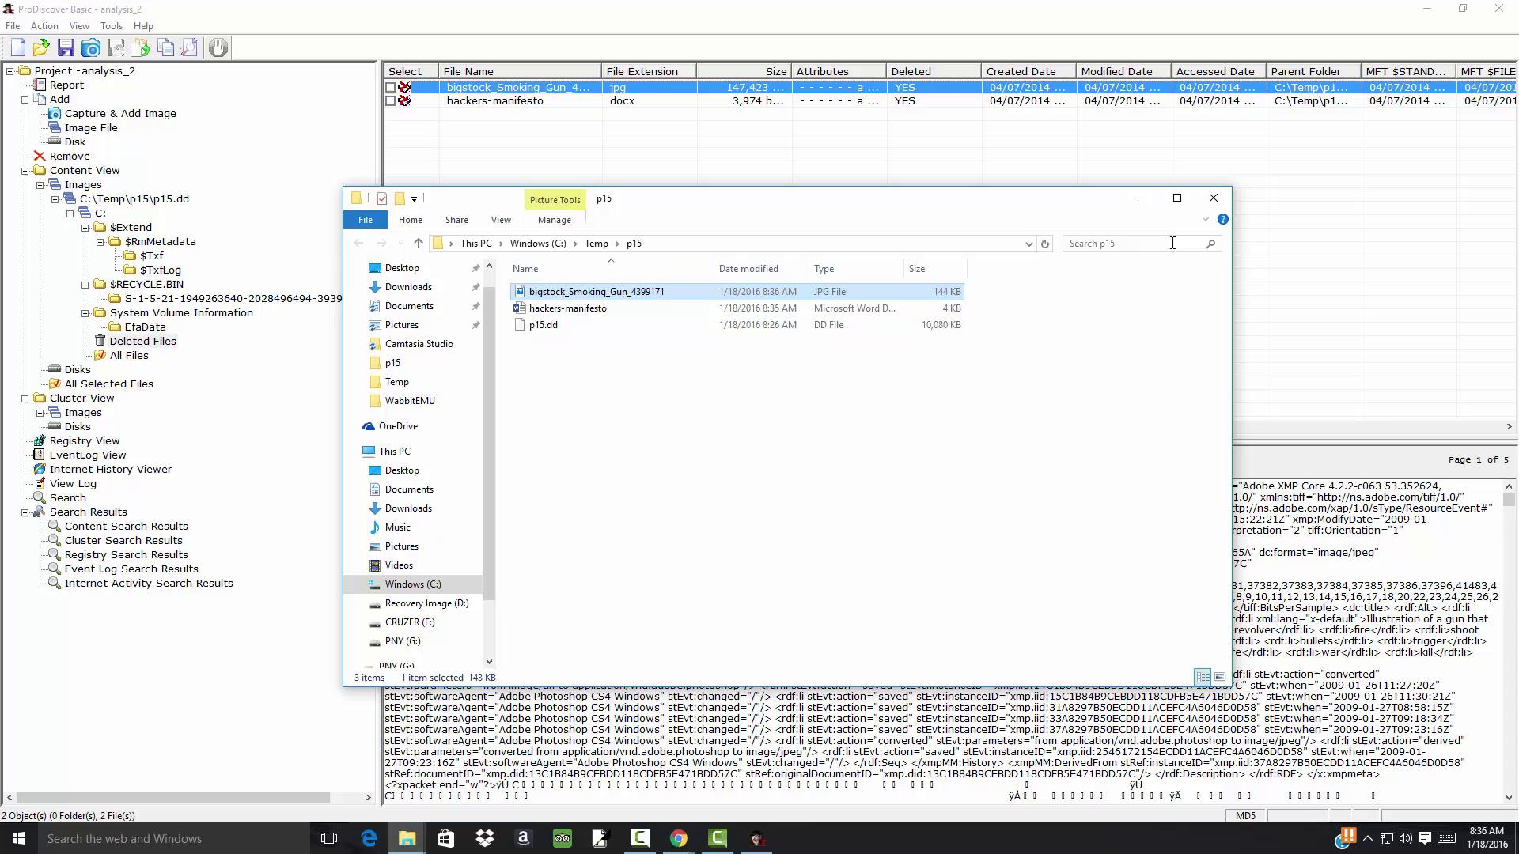
pyautogui.click(1210, 198)
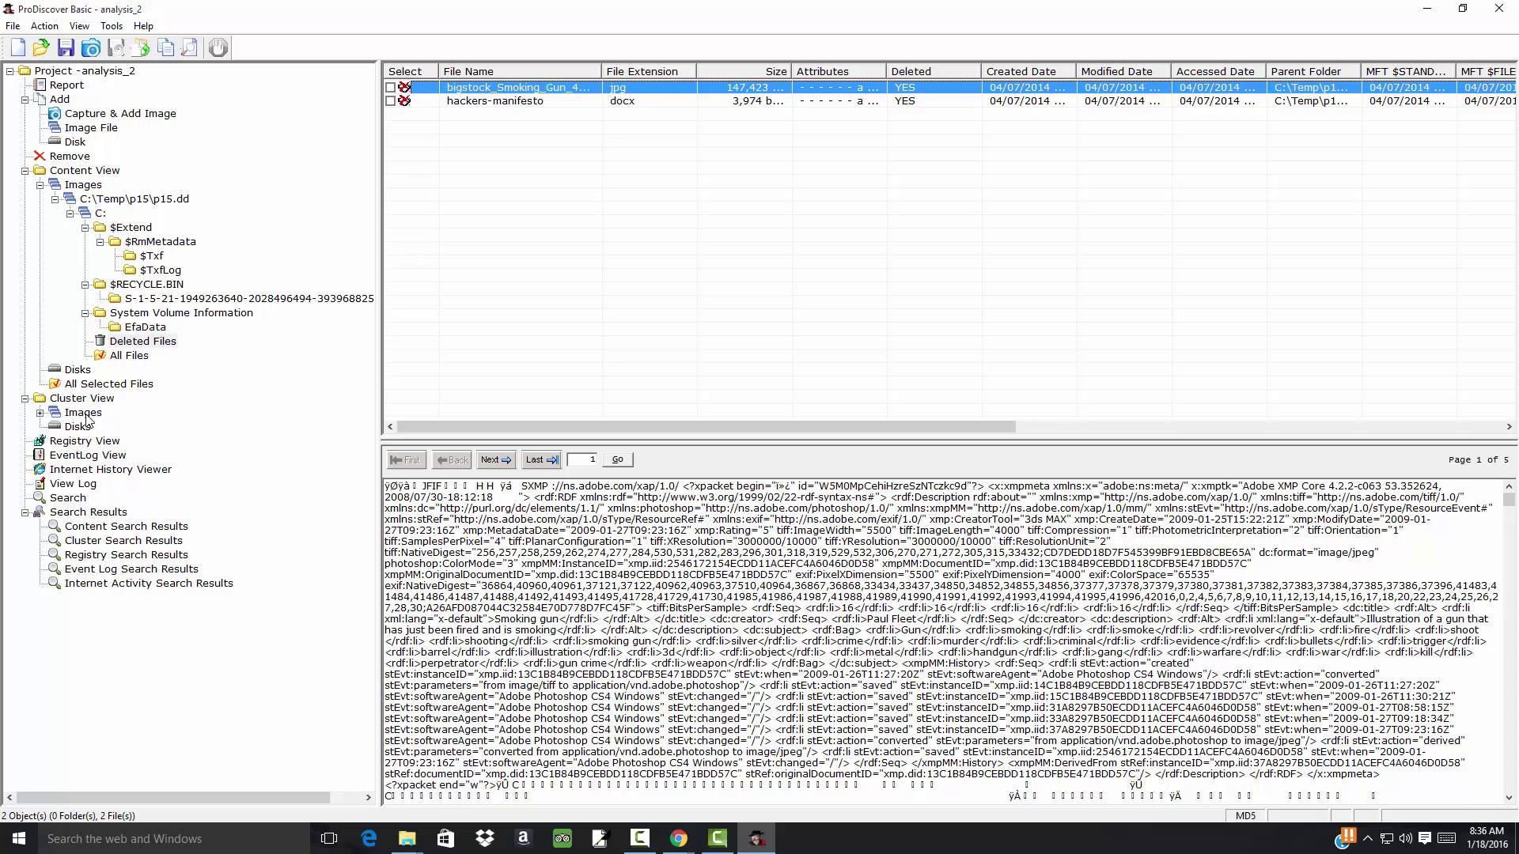
# Run a content search for 'gun' across the C:\Temp\p15\p15.dd\C: volume.
pyautogui.click(71, 500)
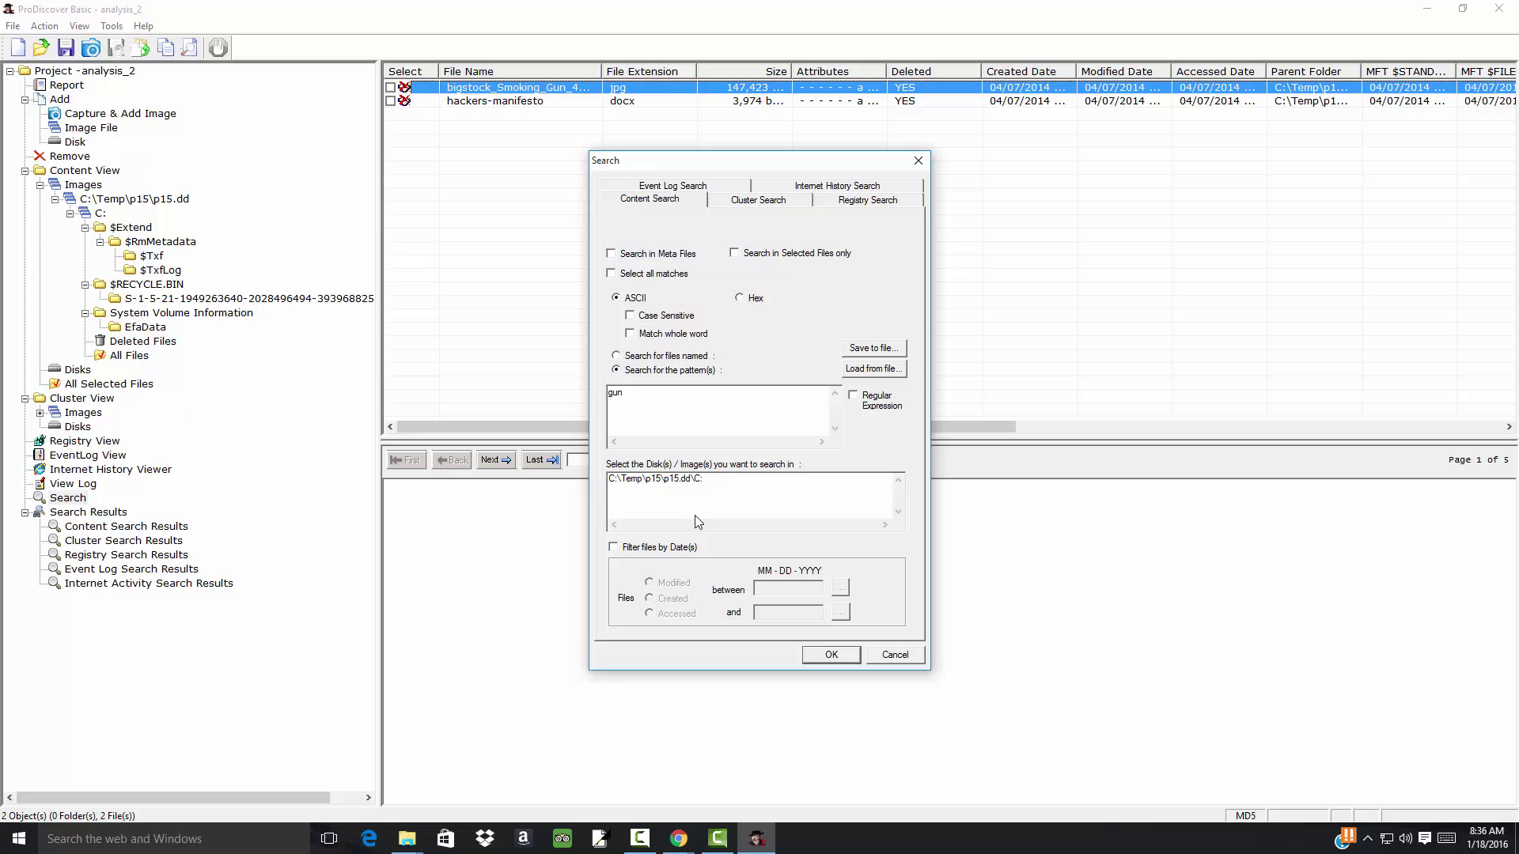
pyautogui.click(690, 480)
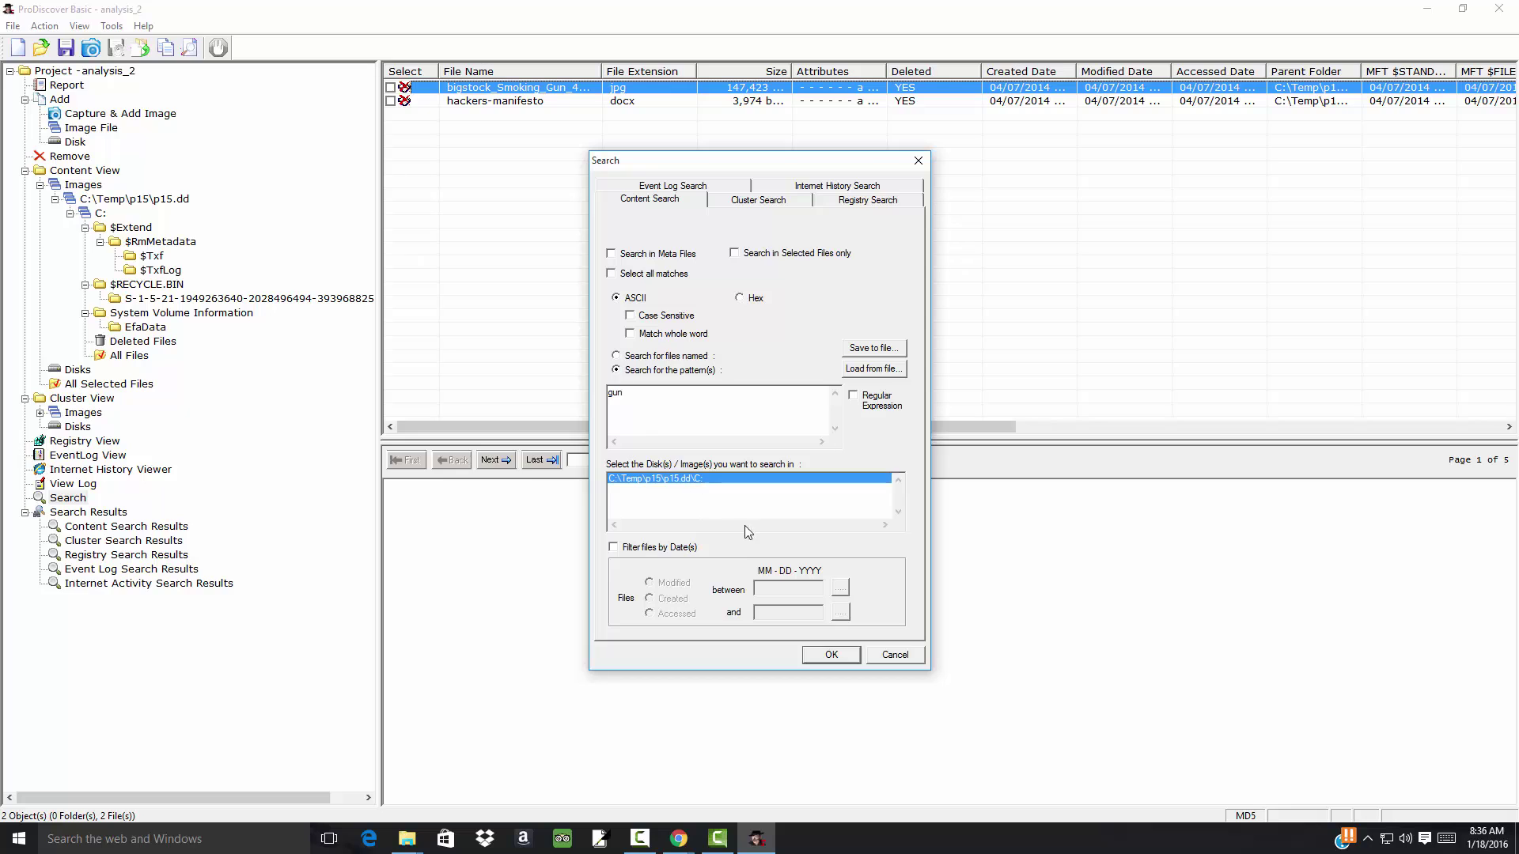
pyautogui.click(839, 657)
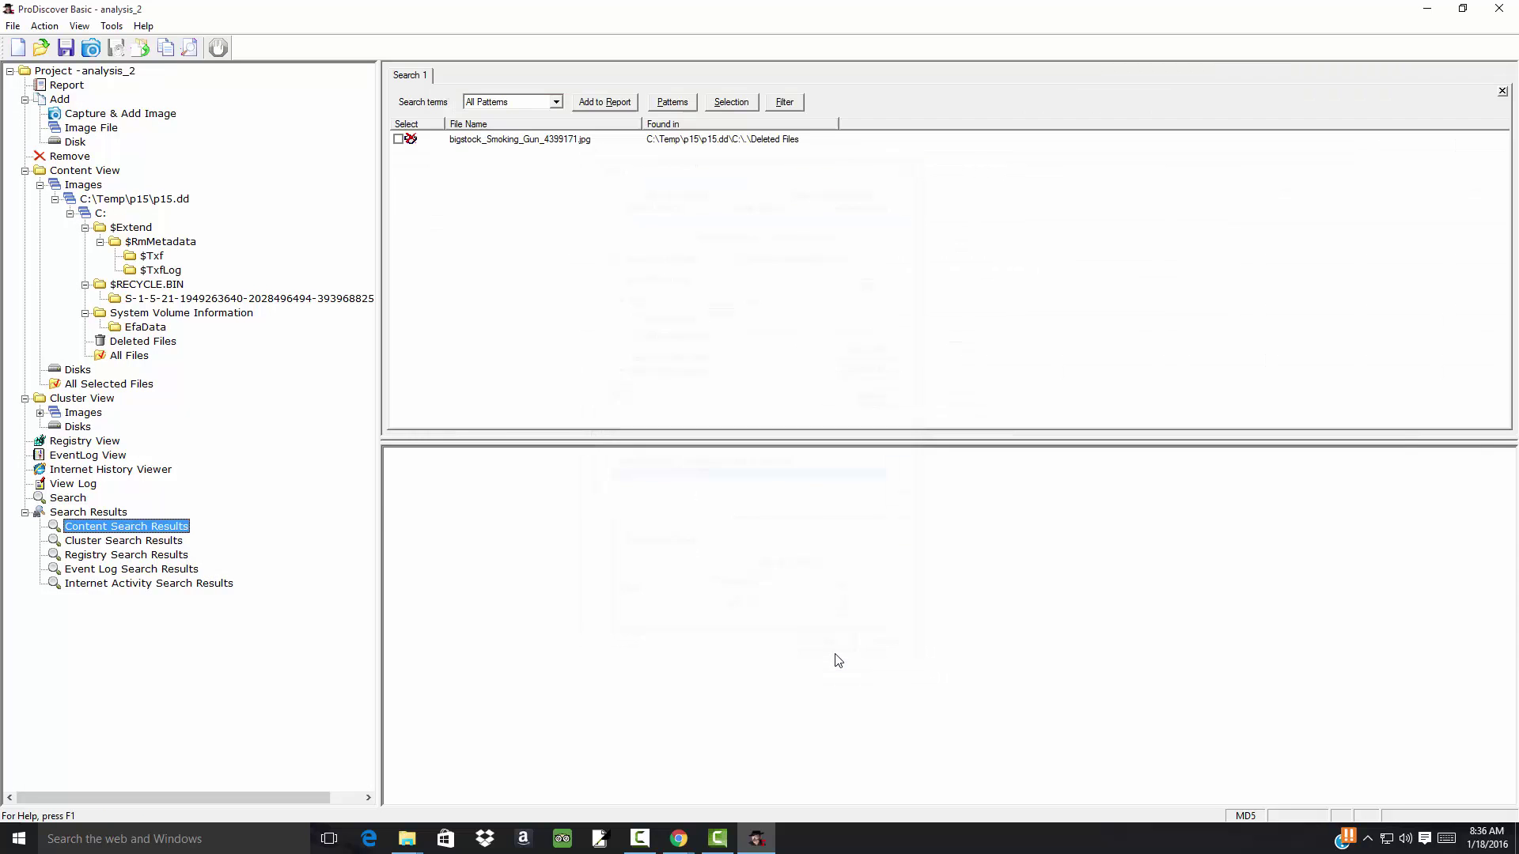
# View bigstock_Smoking_Gun_4399171.jpg's raw contents with its 6 'gun' hits highlighted.
pyautogui.click(537, 140)
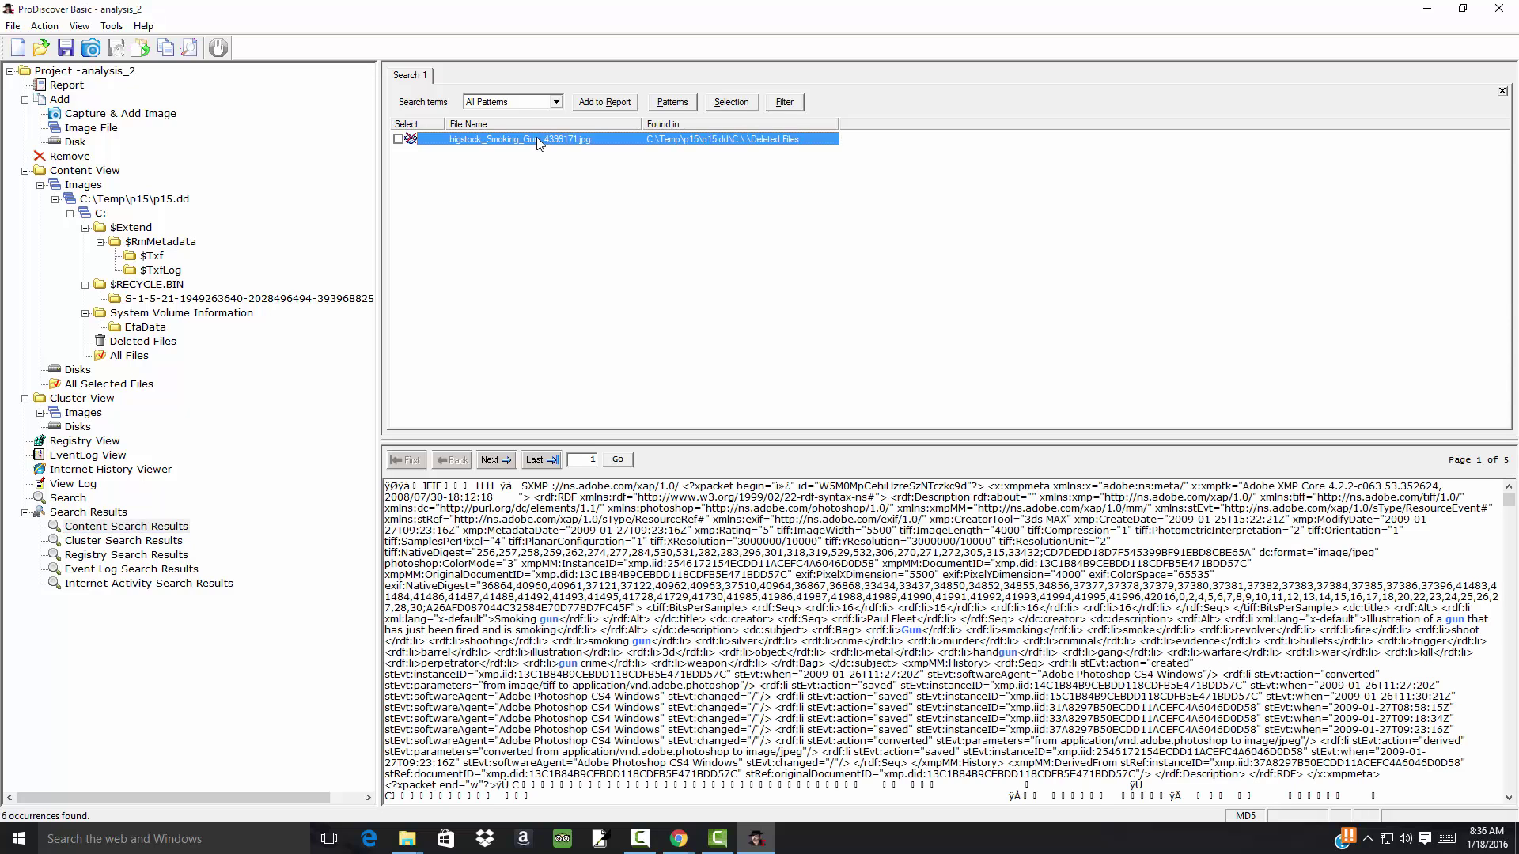